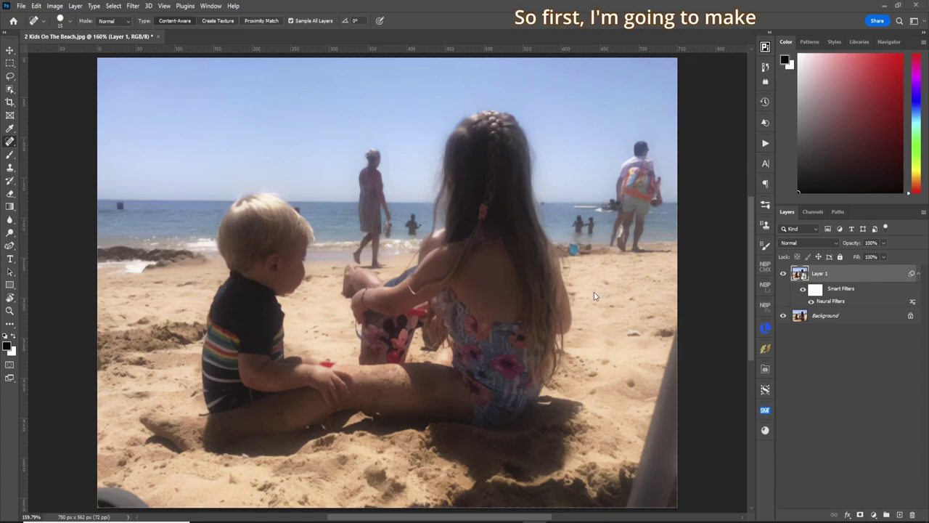
Create a new layer named Left above Layer 1
{"action": "key", "text": "ctrl+shift+n"}
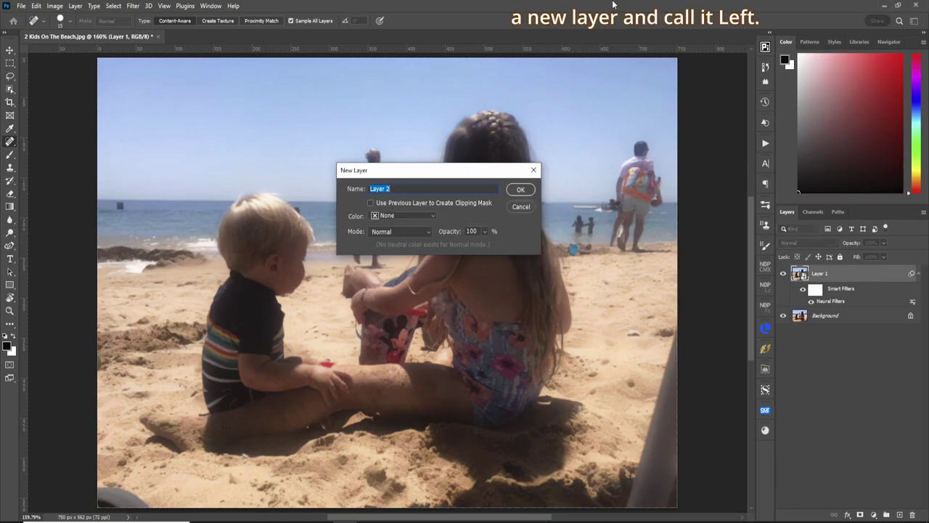
{"action": "type", "text": "Left"}
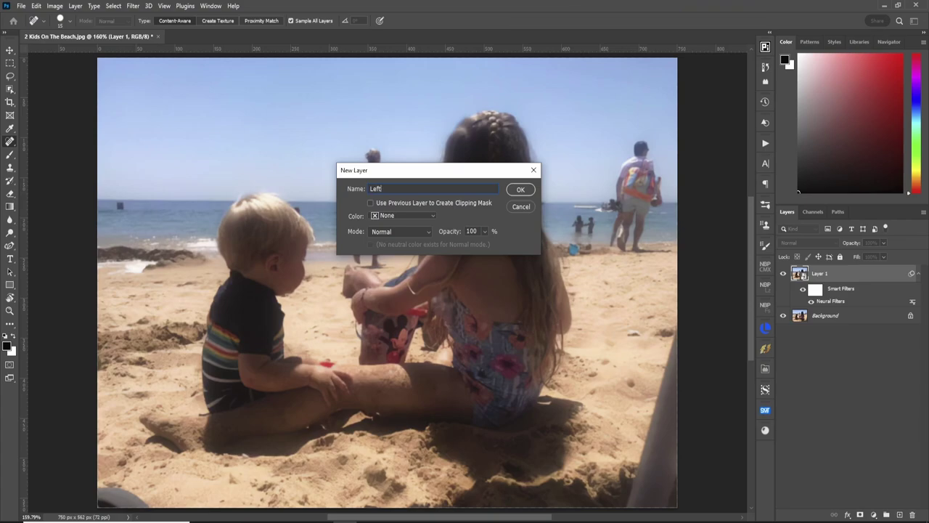
{"action": "key", "text": "Return"}
Remove the dark square object from the sea near the photo's left edge with the Spot Healing Brush
{"action": "key", "text": "z"}
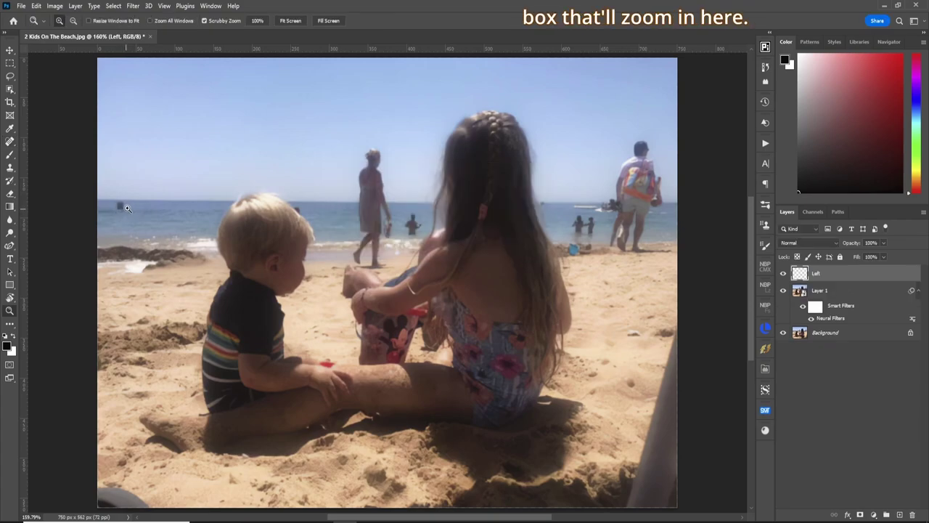
{"action": "left_click_drag", "start_coordinate": [122, 209], "coordinate": [175, 209]}
{"action": "left_click", "coordinate": [10, 142]}
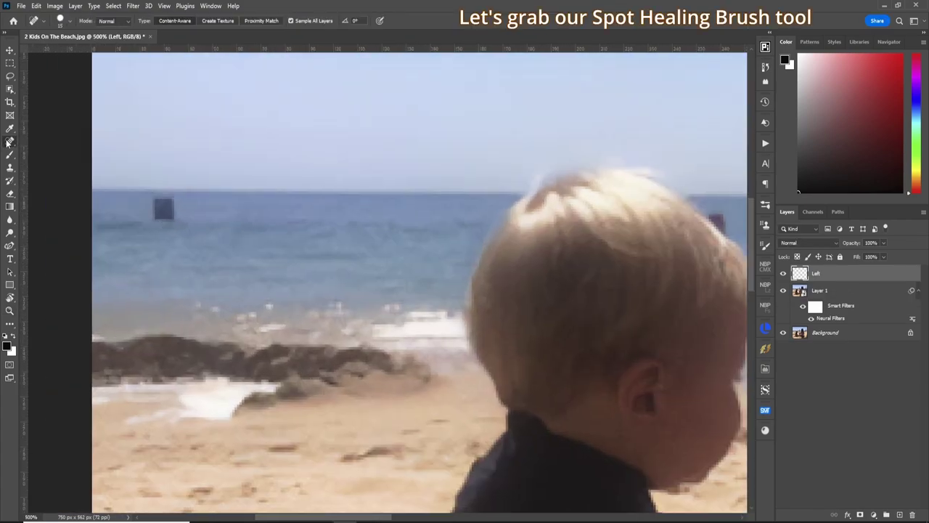
{"action": "left_click", "coordinate": [56, 141]}
{"action": "left_click", "coordinate": [163, 210]}
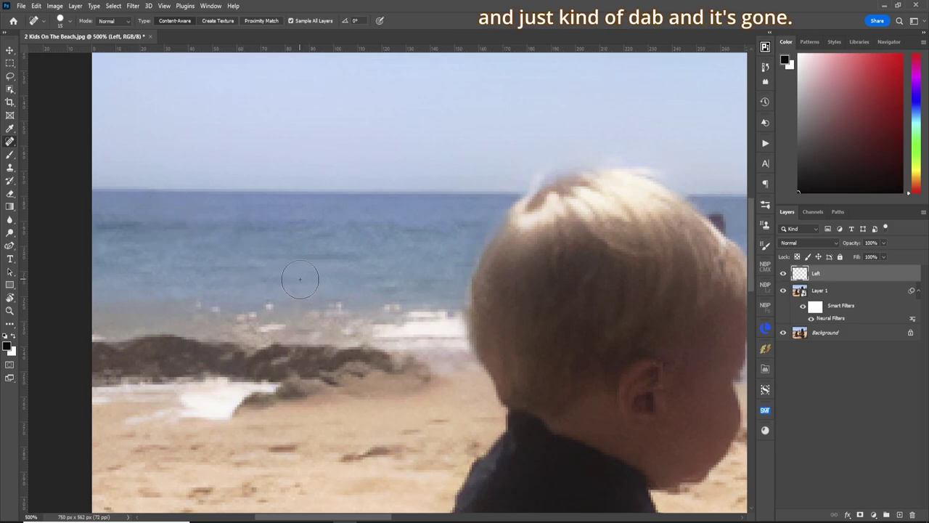
Add a layer named Center and heal away the distant bather between the walking woman and the girl
{"action": "left_click_drag", "start_coordinate": [357, 517], "coordinate": [453, 515]}
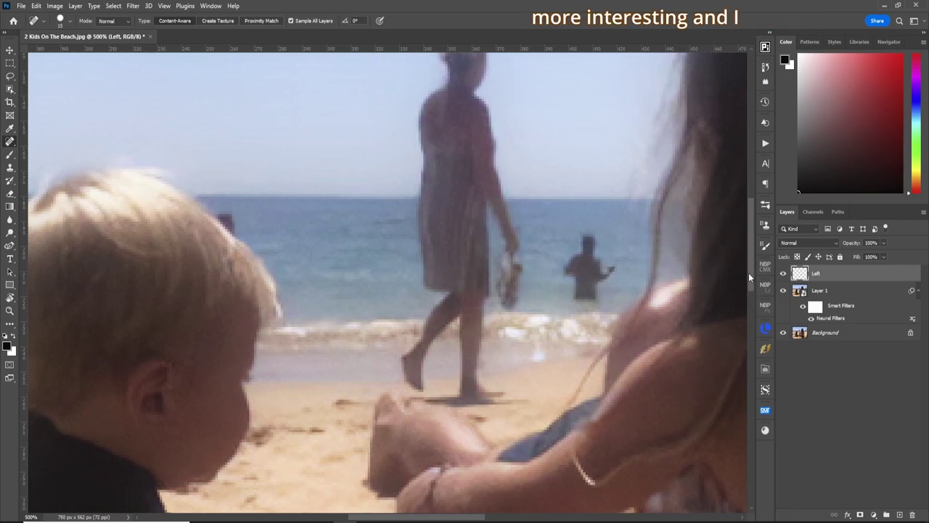
{"action": "left_click_drag", "start_coordinate": [749, 274], "coordinate": [753, 267]}
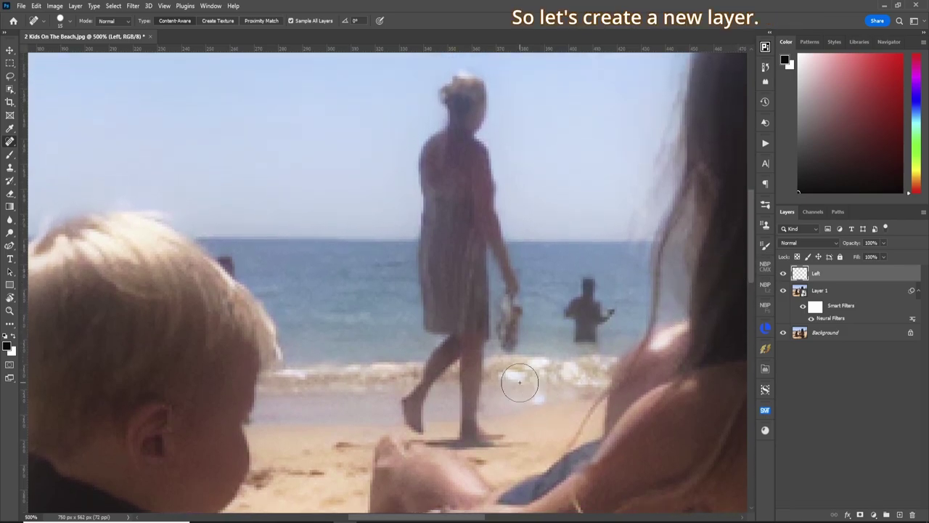
{"action": "key", "text": "ctrl+shift+n"}
{"action": "type", "text": "Center"}
{"action": "key", "text": "Return"}
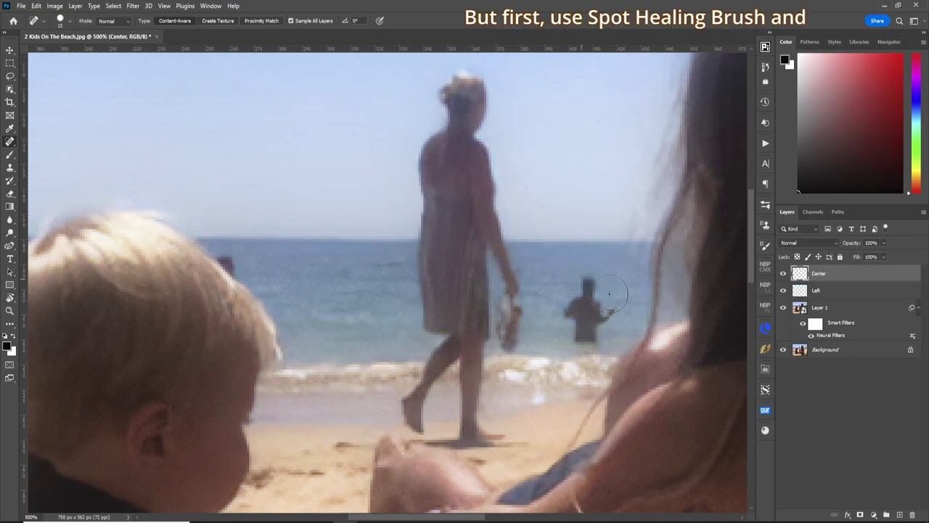
{"action": "mouse_move", "coordinate": [585, 340]}
{"action": "left_mouse_down"}
{"action": "mouse_move", "coordinate": [576, 316]}
{"action": "mouse_move", "coordinate": [583, 295]}
{"action": "mouse_move", "coordinate": [589, 315]}
{"action": "left_mouse_up"}
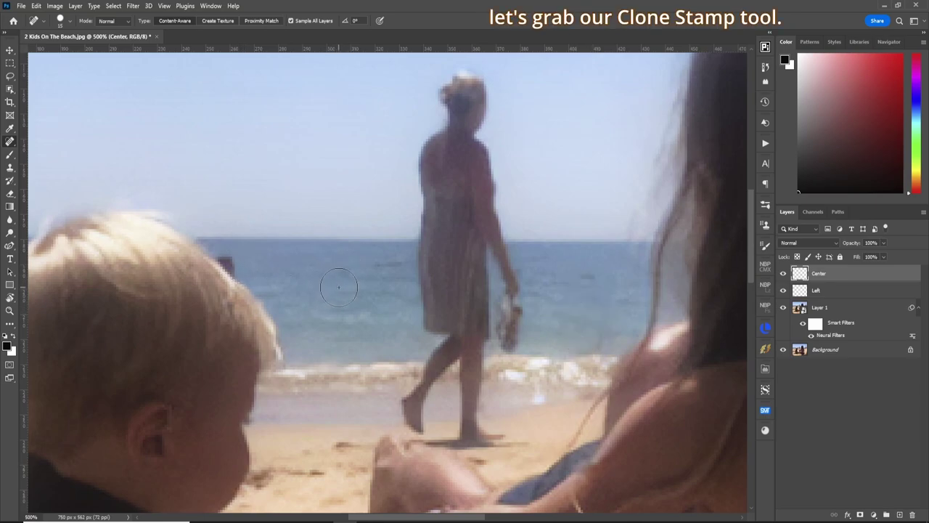
Clone water over the dark object behind the boy's head with a smaller Clone Stamp at 5% flow, using a temporarily rotated view
{"action": "key", "text": "s"}
{"action": "type", "text": "5"}
{"action": "key", "text": "Return"}
{"action": "key", "text": "r"}
{"action": "mouse_move", "coordinate": [177, 291]}
{"action": "left_mouse_down"}
{"action": "mouse_move", "coordinate": [222, 346]}
{"action": "mouse_move", "coordinate": [239, 385]}
{"action": "mouse_move", "coordinate": [320, 406]}
{"action": "left_mouse_up"}
{"action": "key", "text": "s"}
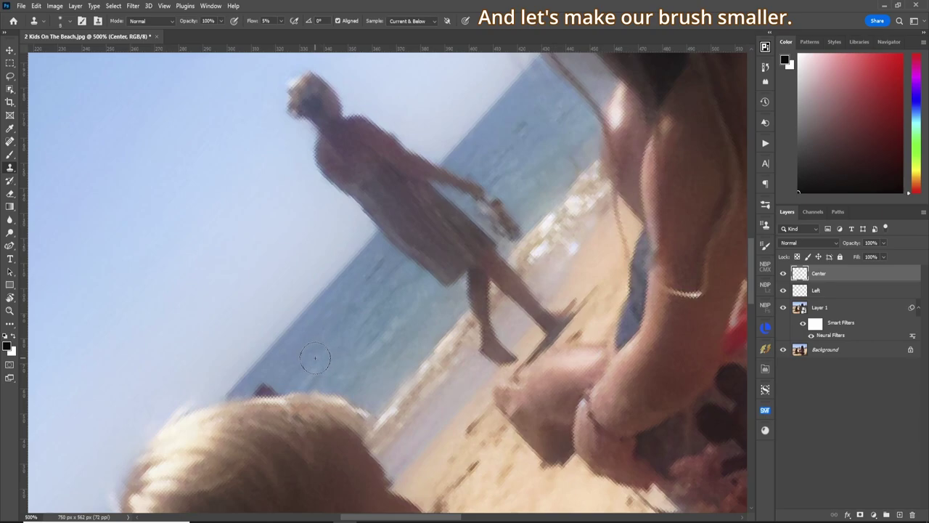
{"action": "key", "text": "bracketleft"}
{"action": "key", "text": "bracketleft"}
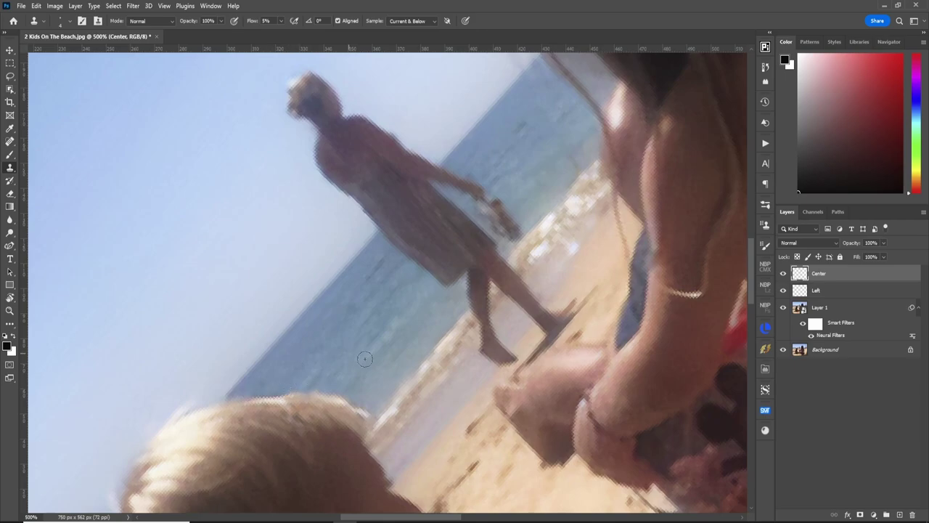
{"action": "key", "text": "r"}
{"action": "key", "text": "Escape"}
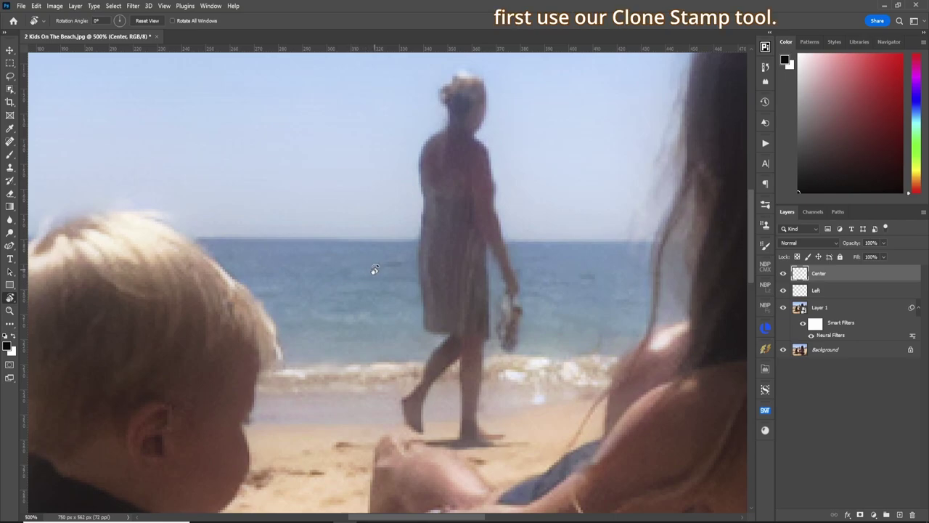
Set the Clone Stamp flow to 25% and clone sky, horizon and water across the walking woman's middle to split her figure
{"action": "key", "text": "s"}
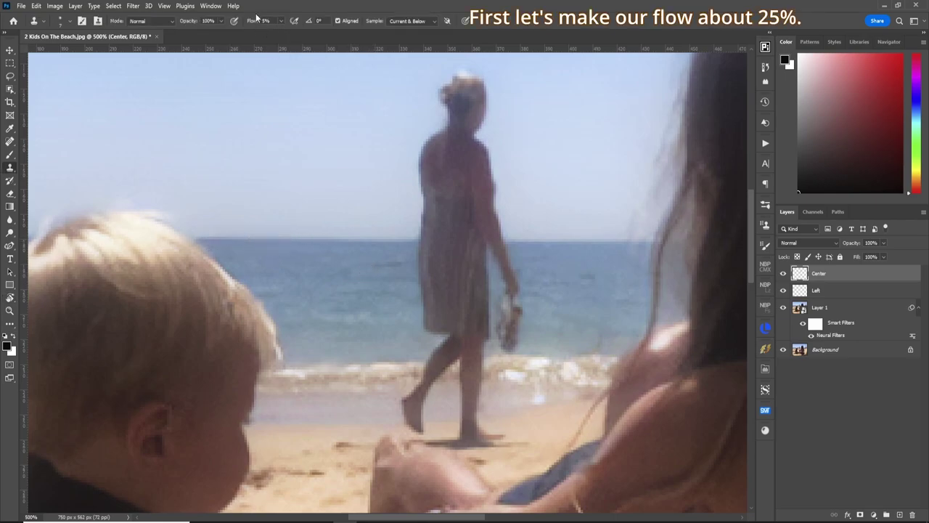
{"action": "key", "text": "Return"}
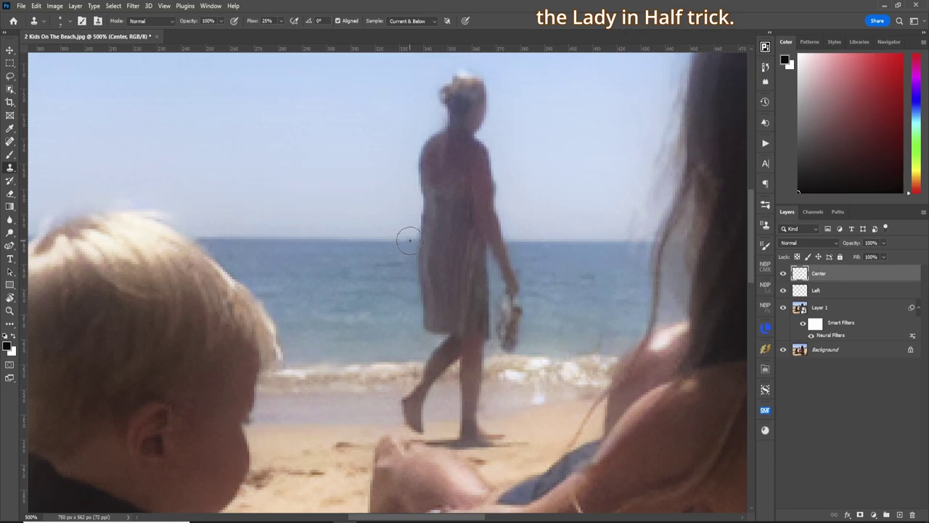
{"action": "mouse_move", "coordinate": [407, 234]}
{"action": "left_mouse_down"}
{"action": "mouse_move", "coordinate": [513, 233]}
{"action": "mouse_move", "coordinate": [408, 224]}
{"action": "mouse_move", "coordinate": [510, 223]}
{"action": "left_mouse_up"}
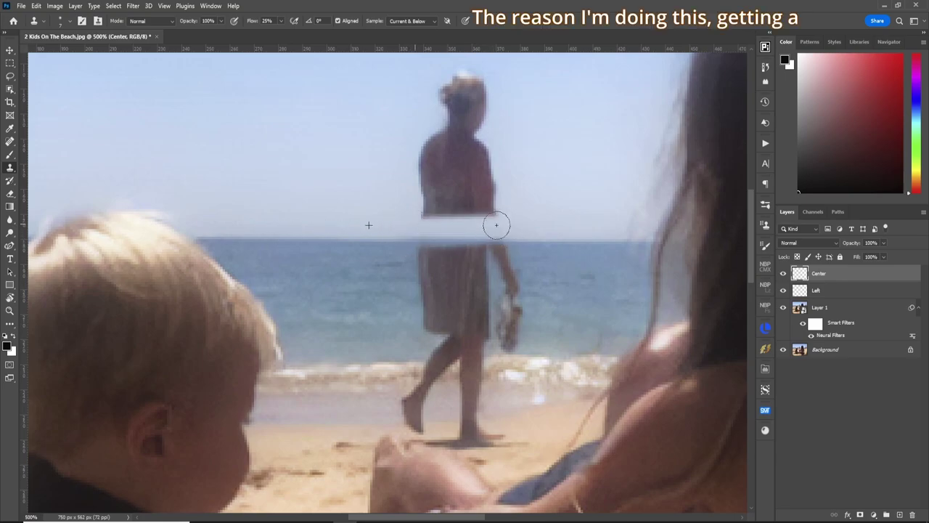
{"action": "mouse_move", "coordinate": [422, 240]}
{"action": "left_mouse_down"}
{"action": "mouse_move", "coordinate": [513, 242]}
{"action": "mouse_move", "coordinate": [419, 252]}
{"action": "mouse_move", "coordinate": [495, 248]}
{"action": "mouse_move", "coordinate": [440, 257]}
{"action": "left_mouse_up"}
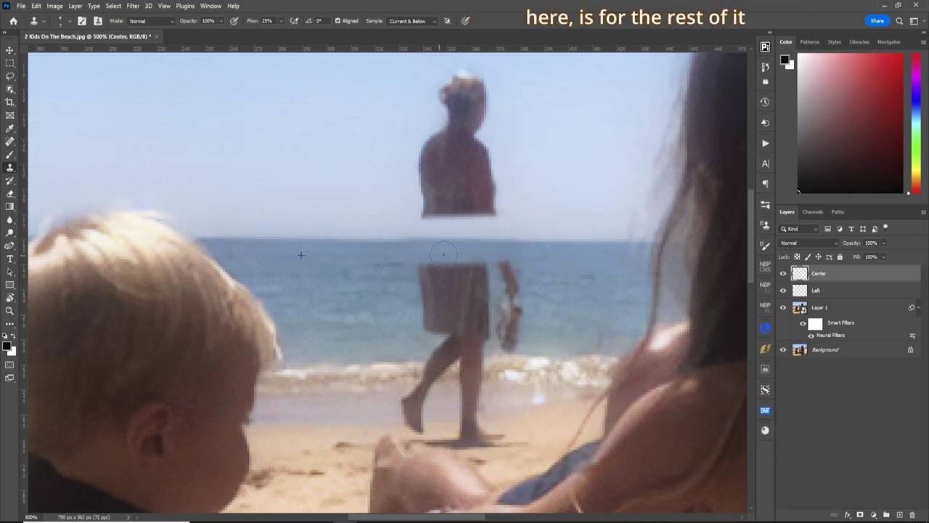
Remove the walking woman's upper body from the sky with the Spot Healing Brush
{"action": "left_click", "coordinate": [11, 142]}
{"action": "left_click", "coordinate": [58, 141]}
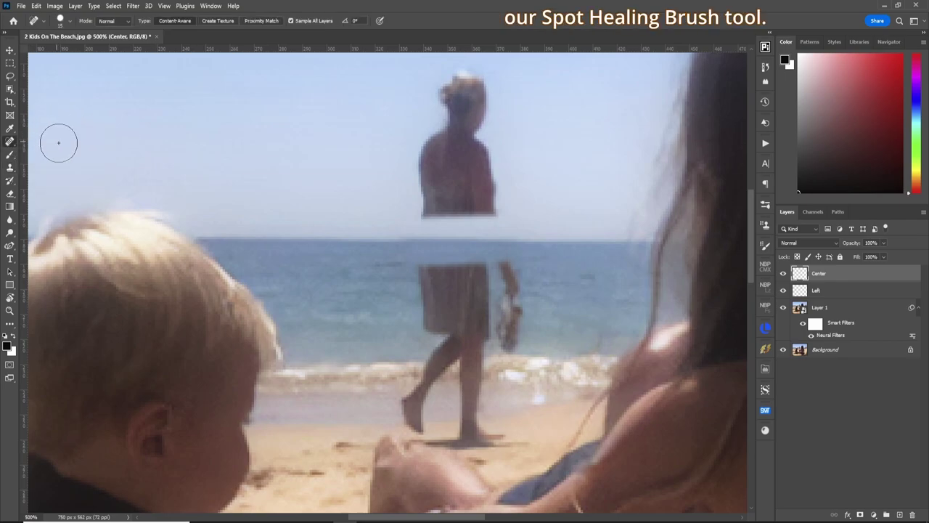
{"action": "mouse_move", "coordinate": [429, 213]}
{"action": "left_mouse_down"}
{"action": "mouse_move", "coordinate": [431, 147]}
{"action": "mouse_move", "coordinate": [460, 83]}
{"action": "mouse_move", "coordinate": [475, 91]}
{"action": "mouse_move", "coordinate": [475, 153]}
{"action": "mouse_move", "coordinate": [491, 181]}
{"action": "mouse_move", "coordinate": [481, 209]}
{"action": "mouse_move", "coordinate": [452, 203]}
{"action": "mouse_move", "coordinate": [464, 178]}
{"action": "mouse_move", "coordinate": [454, 140]}
{"action": "left_mouse_up"}
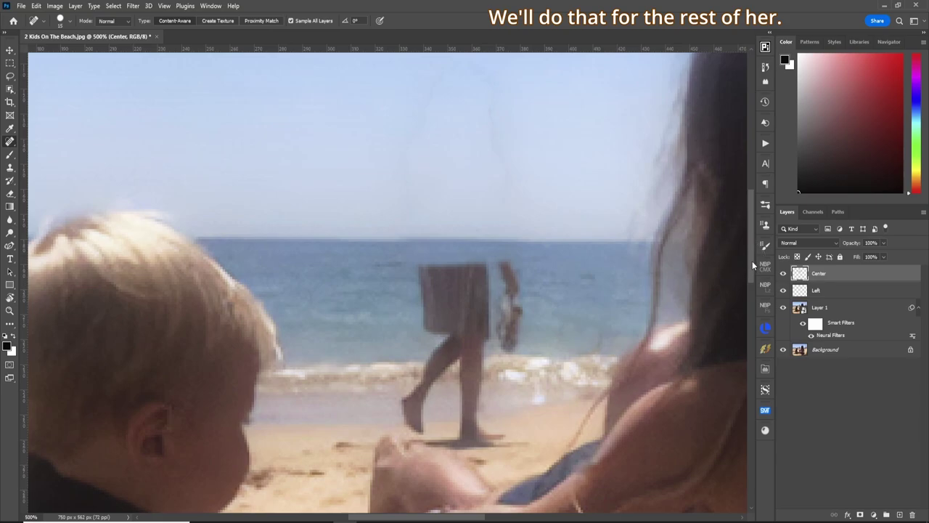
Heal away the walking woman's remaining skirt, legs and carried shoes, using a smaller brush for the fine parts
{"action": "scroll", "coordinate": [751, 261], "scroll_direction": "down", "scroll_amount": 5}
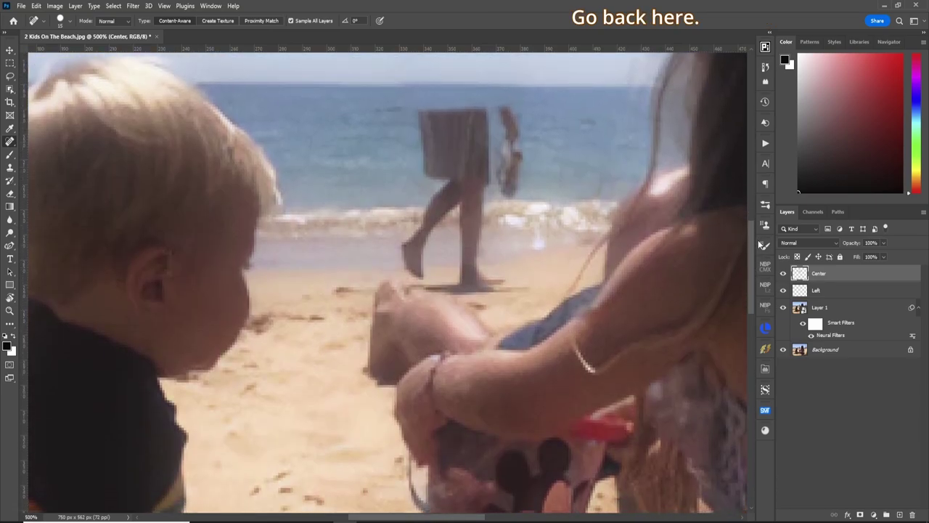
{"action": "mouse_move", "coordinate": [421, 109]}
{"action": "left_mouse_down"}
{"action": "mouse_move", "coordinate": [506, 172]}
{"action": "mouse_move", "coordinate": [454, 154]}
{"action": "mouse_move", "coordinate": [414, 267]}
{"action": "mouse_move", "coordinate": [466, 249]}
{"action": "mouse_move", "coordinate": [469, 214]}
{"action": "left_mouse_up"}
{"action": "left_click", "coordinate": [520, 159]}
{"action": "left_click", "coordinate": [513, 190]}
{"action": "key", "text": "bracketleft"}
{"action": "key", "text": "bracketleft"}
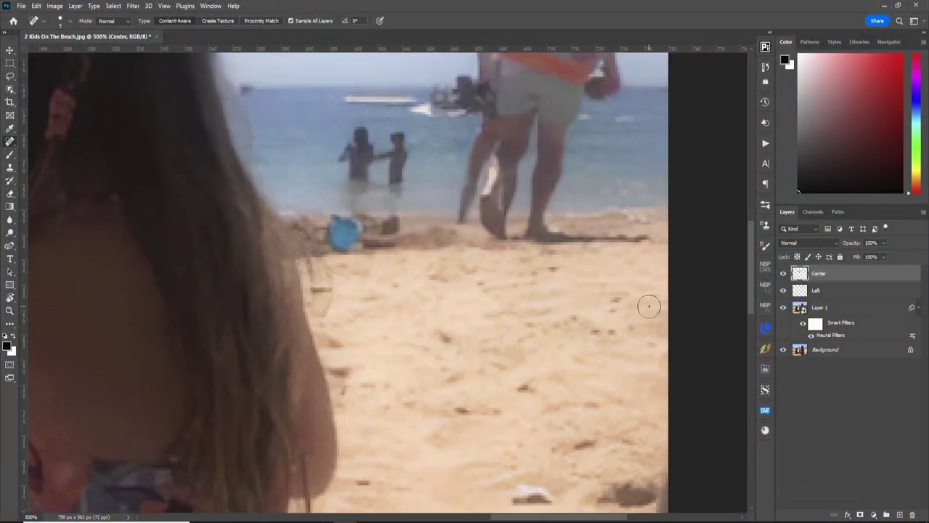
Add a layer named Right and heal away the horizon speck beside the girl's hair and the two bathers
{"action": "key", "text": "ctrl+shift+n"}
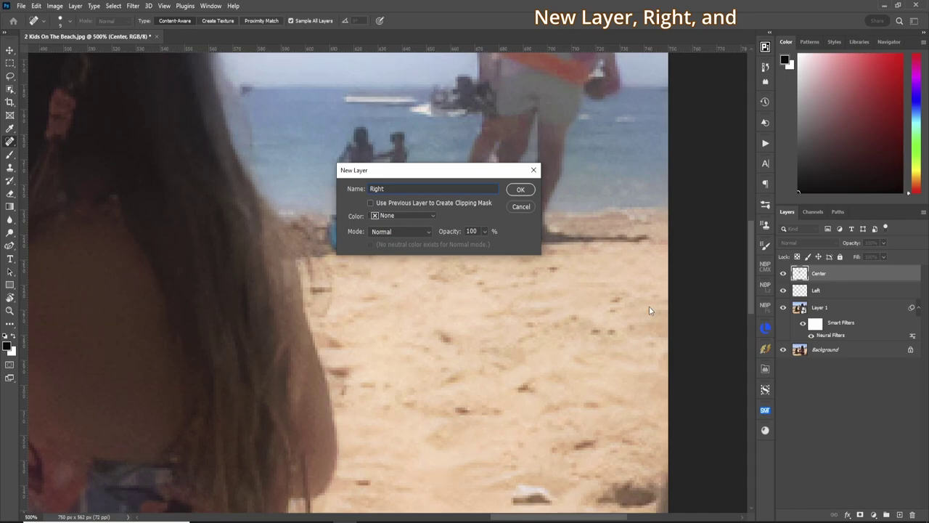
{"action": "key", "text": "Return"}
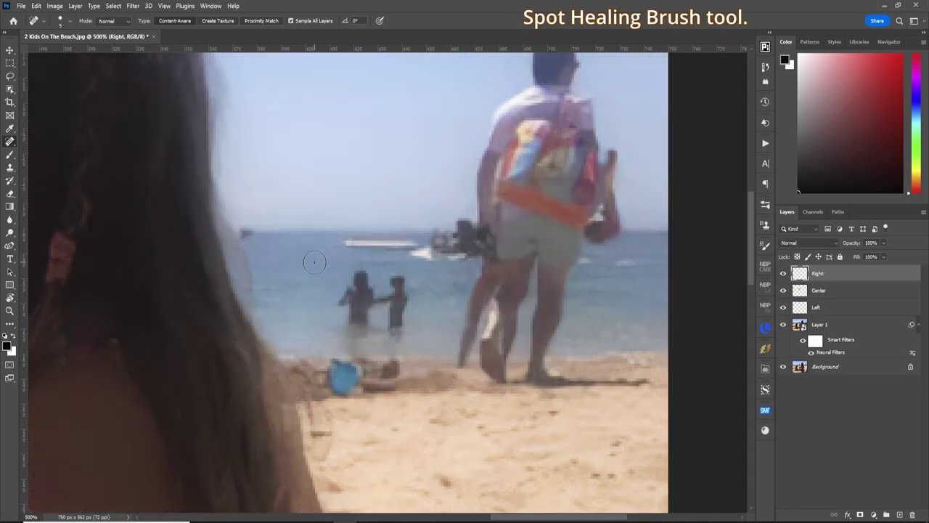
{"action": "key", "text": "bracketright"}
{"action": "key", "text": "bracketright"}
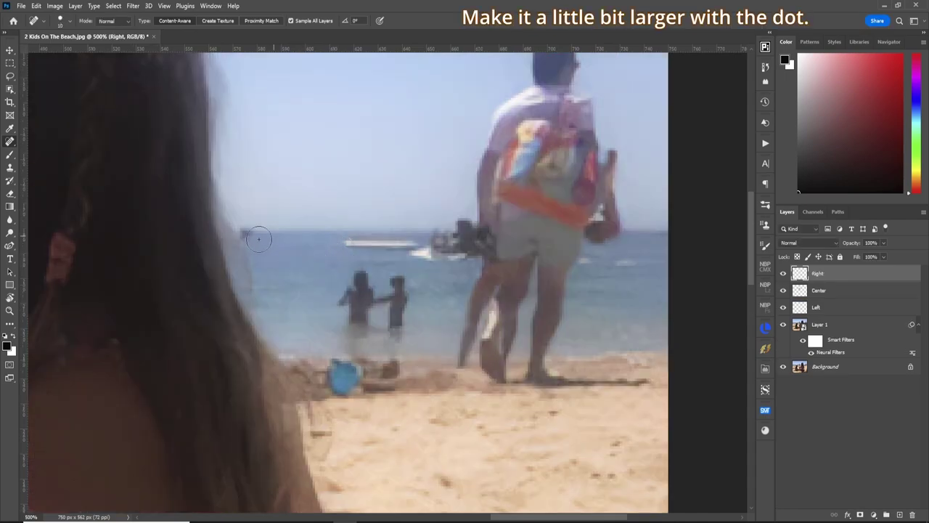
{"action": "left_click", "coordinate": [286, 270]}
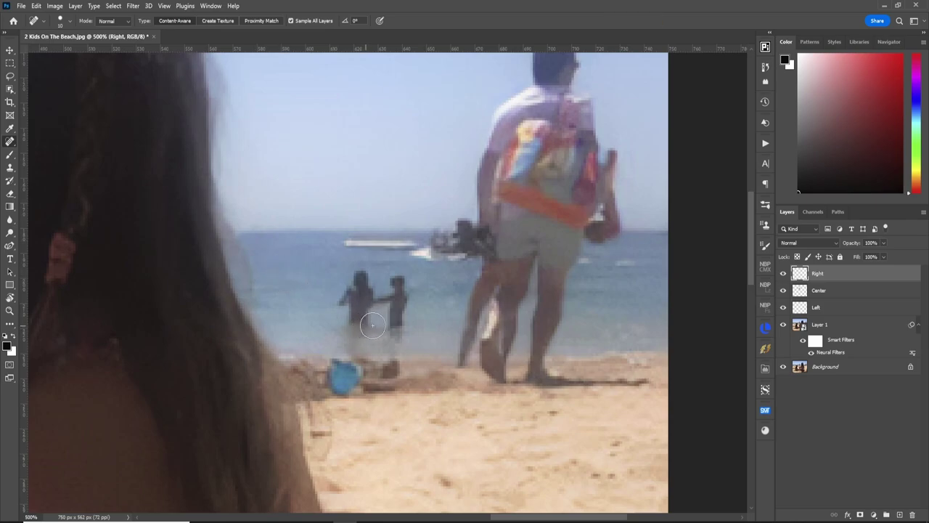
{"action": "mouse_move", "coordinate": [356, 328]}
{"action": "left_mouse_down"}
{"action": "mouse_move", "coordinate": [353, 283]}
{"action": "mouse_move", "coordinate": [364, 303]}
{"action": "mouse_move", "coordinate": [397, 286]}
{"action": "mouse_move", "coordinate": [393, 332]}
{"action": "mouse_move", "coordinate": [396, 305]}
{"action": "mouse_move", "coordinate": [353, 335]}
{"action": "left_mouse_up"}
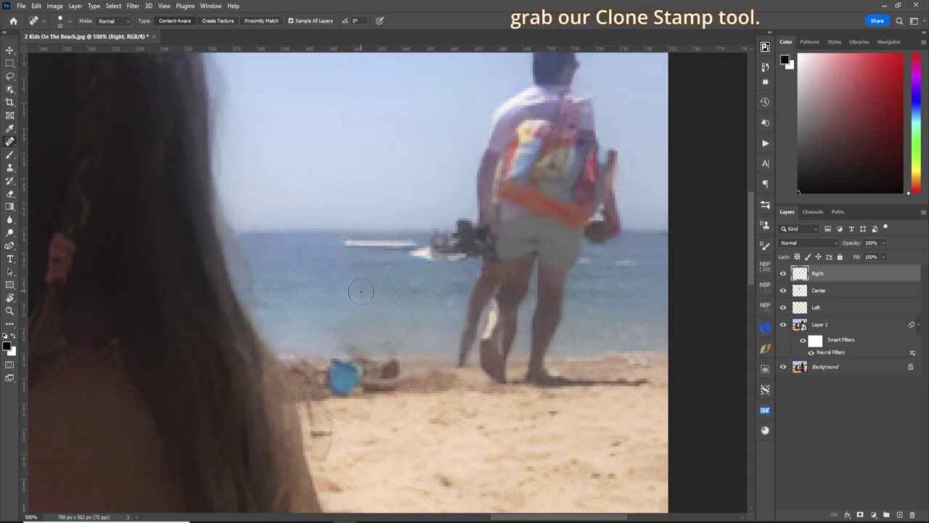
Clone clean horizon and water over the white boat and its wake beside the standing man
{"action": "key", "text": "s"}
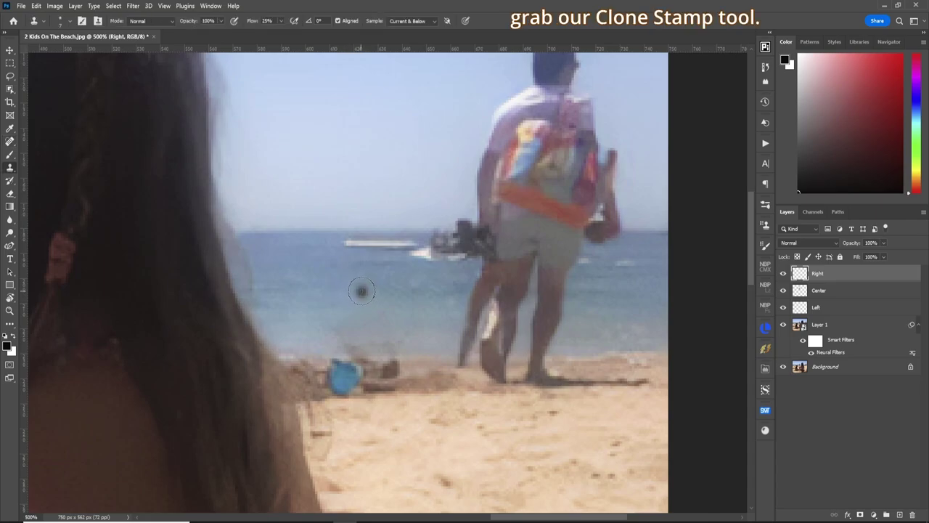
{"action": "left_click", "coordinate": [282, 233], "text": "alt"}
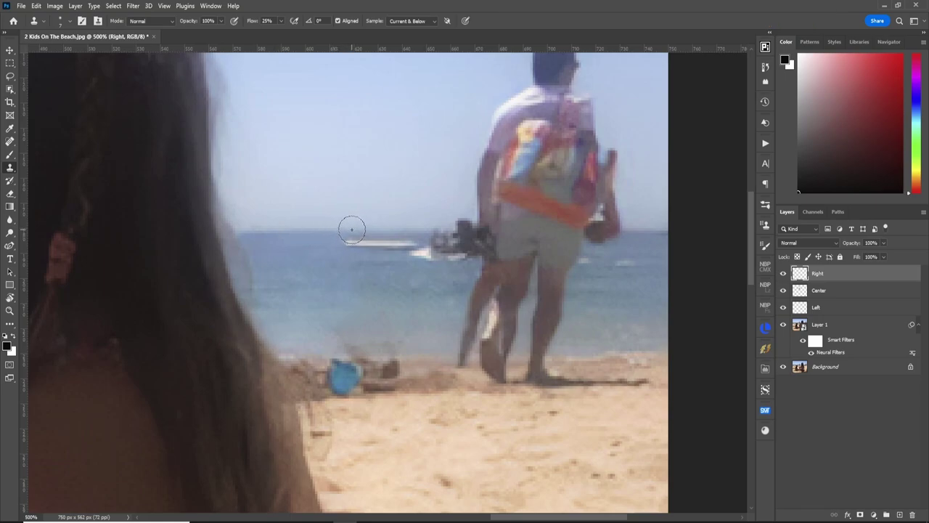
{"action": "mouse_move", "coordinate": [353, 230]}
{"action": "left_mouse_down"}
{"action": "mouse_move", "coordinate": [410, 241]}
{"action": "mouse_move", "coordinate": [379, 251]}
{"action": "mouse_move", "coordinate": [382, 262]}
{"action": "mouse_move", "coordinate": [445, 248]}
{"action": "mouse_move", "coordinate": [420, 255]}
{"action": "mouse_move", "coordinate": [421, 247]}
{"action": "mouse_move", "coordinate": [467, 256]}
{"action": "left_mouse_up"}
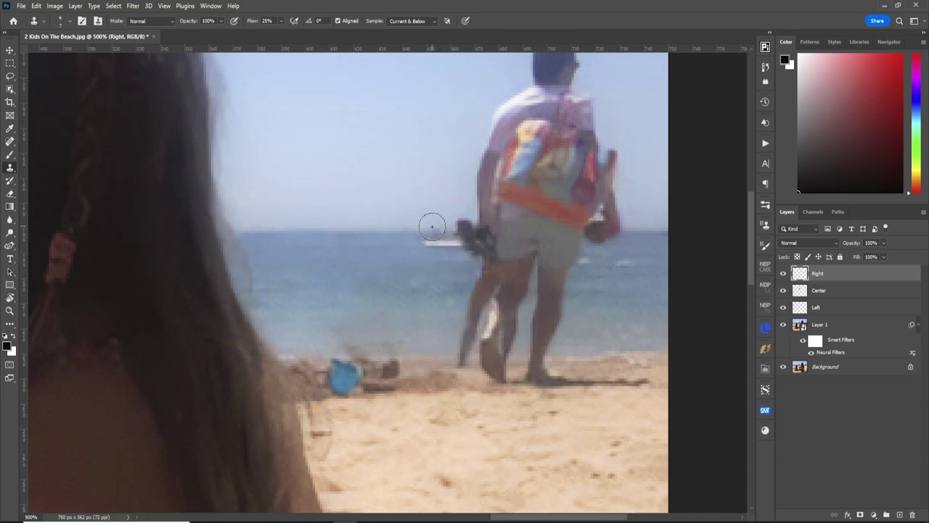
Clone sky and horizon across the standing man's waist to separate his upper body from his legs
{"action": "mouse_move", "coordinate": [432, 230]}
{"action": "left_mouse_down"}
{"action": "mouse_move", "coordinate": [514, 222]}
{"action": "mouse_move", "coordinate": [468, 241]}
{"action": "mouse_move", "coordinate": [418, 242]}
{"action": "mouse_move", "coordinate": [424, 233]}
{"action": "mouse_move", "coordinate": [516, 210]}
{"action": "mouse_move", "coordinate": [548, 221]}
{"action": "mouse_move", "coordinate": [601, 213]}
{"action": "mouse_move", "coordinate": [472, 215]}
{"action": "mouse_move", "coordinate": [616, 214]}
{"action": "mouse_move", "coordinate": [507, 197]}
{"action": "mouse_move", "coordinate": [628, 217]}
{"action": "mouse_move", "coordinate": [615, 221]}
{"action": "mouse_move", "coordinate": [606, 210]}
{"action": "left_mouse_up"}
{"action": "left_click", "coordinate": [363, 207], "text": "alt"}
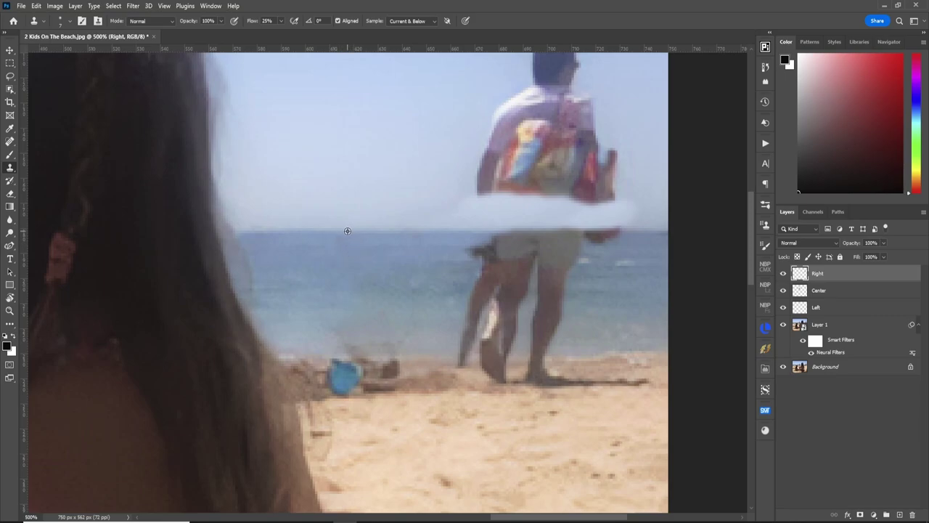
{"action": "left_click_drag", "start_coordinate": [495, 229], "coordinate": [613, 227]}
Remove the standing man's upper body and backpack from the sky with the Spot Healing Brush
{"action": "key", "text": "j"}
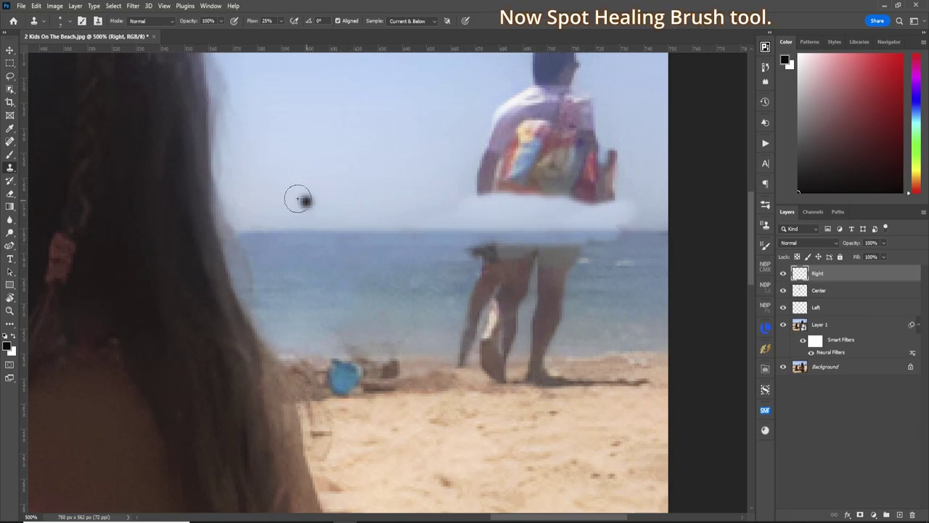
{"action": "key", "text": "j"}
{"action": "scroll", "coordinate": [307, 197], "scroll_direction": "up", "scroll_amount": 3}
{"action": "mouse_move", "coordinate": [472, 266]}
{"action": "left_mouse_down"}
{"action": "mouse_move", "coordinate": [501, 190]}
{"action": "mouse_move", "coordinate": [550, 111]}
{"action": "mouse_move", "coordinate": [580, 187]}
{"action": "mouse_move", "coordinate": [595, 266]}
{"action": "mouse_move", "coordinate": [565, 193]}
{"action": "mouse_move", "coordinate": [593, 260]}
{"action": "left_mouse_up"}
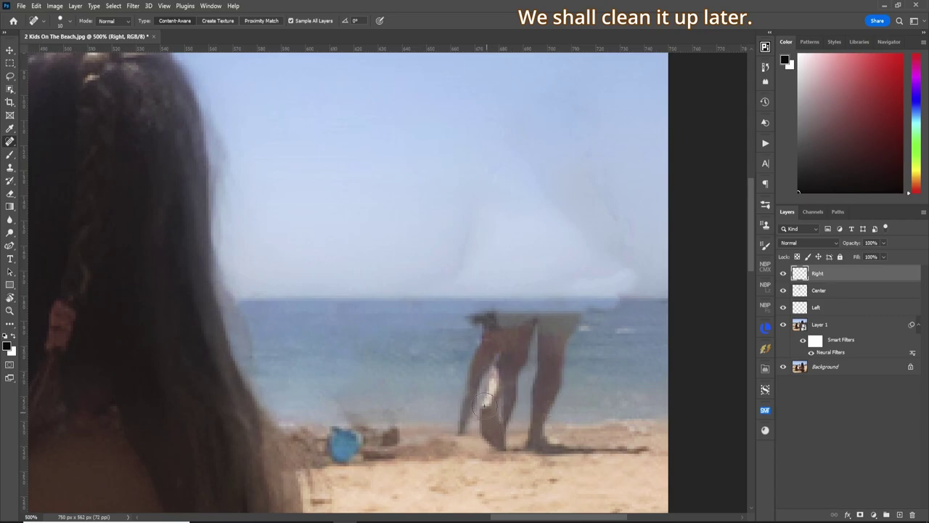
Heal away the man's legs, their shadow on the sand and the dark remnant at the shoreline
{"action": "mouse_move", "coordinate": [479, 317]}
{"action": "left_mouse_down"}
{"action": "mouse_move", "coordinate": [570, 319]}
{"action": "mouse_move", "coordinate": [541, 435]}
{"action": "mouse_move", "coordinate": [481, 335]}
{"action": "mouse_move", "coordinate": [499, 433]}
{"action": "left_mouse_up"}
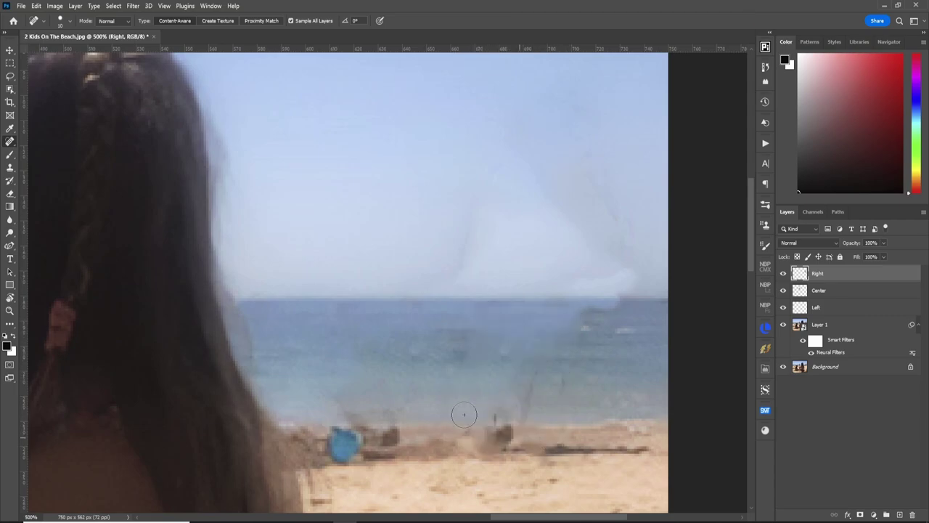
{"action": "left_click_drag", "start_coordinate": [613, 448], "coordinate": [545, 448]}
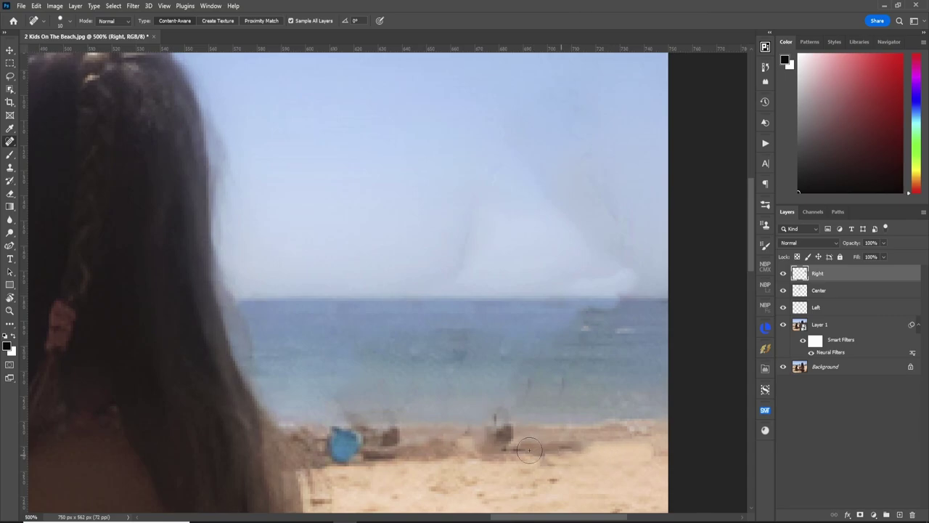
{"action": "mouse_move", "coordinate": [485, 444]}
{"action": "left_mouse_down"}
{"action": "mouse_move", "coordinate": [519, 443]}
{"action": "mouse_move", "coordinate": [501, 430]}
{"action": "left_mouse_up"}
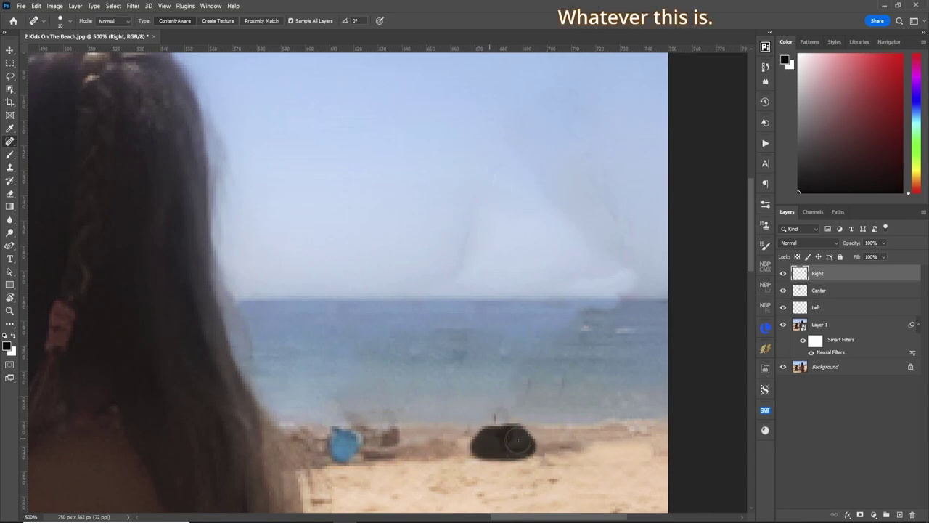
{"action": "key", "text": "ctrl+0"}
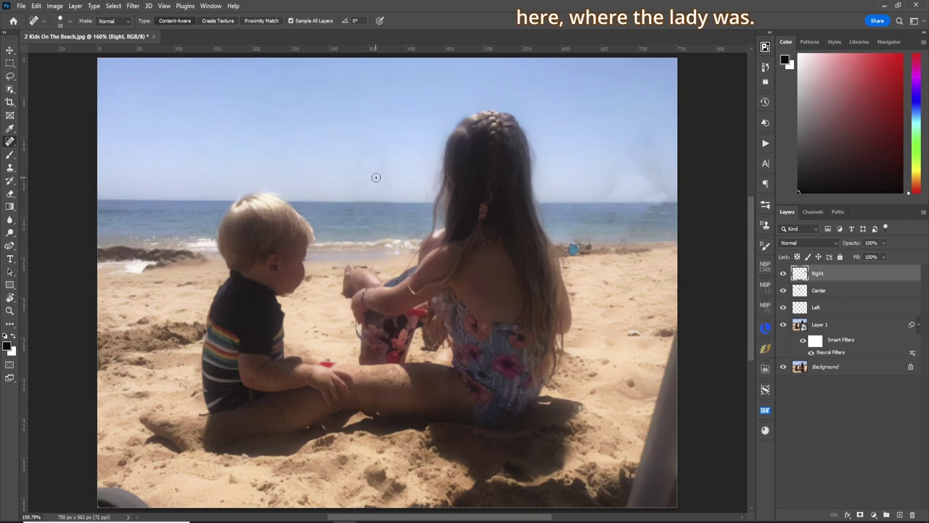
On the Center layer, clone clean sky over the blotches between the children with the Clone Stamp at 5% flow
{"action": "left_click", "coordinate": [860, 292]}
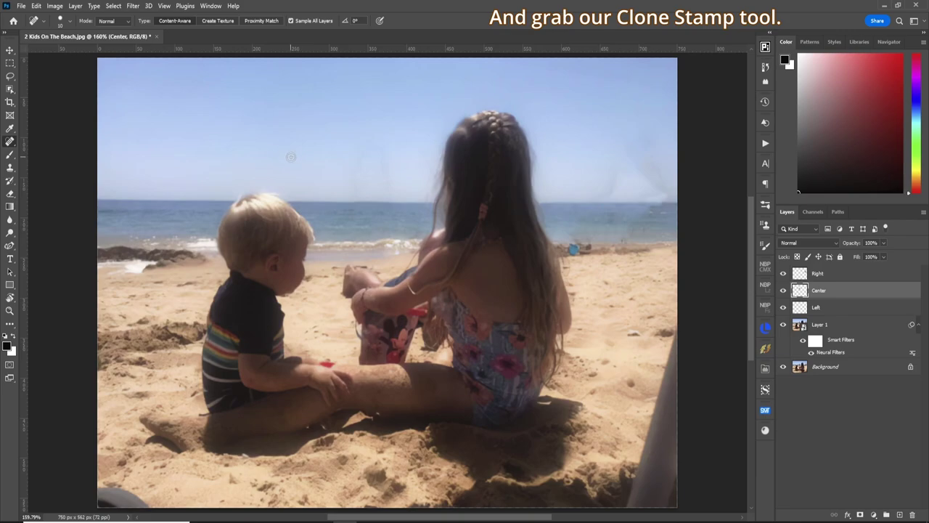
{"action": "key", "text": "s"}
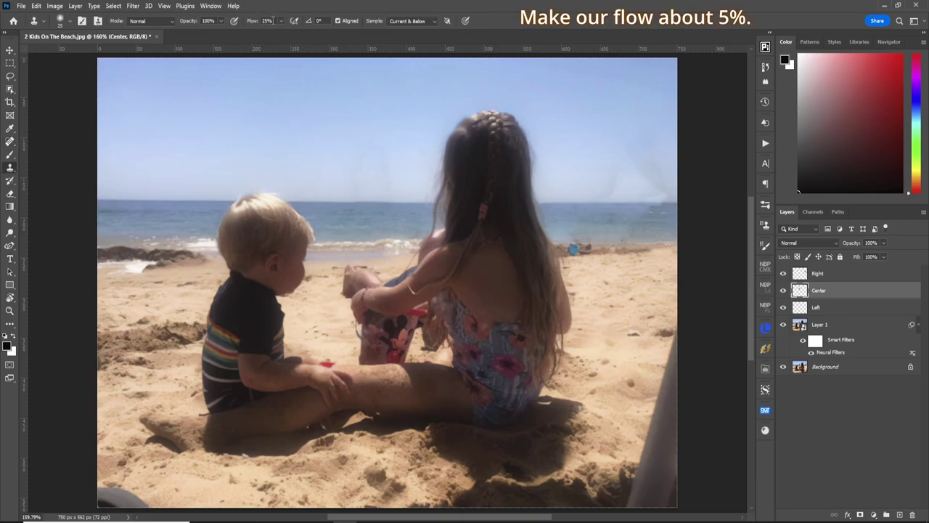
{"action": "type", "text": "5"}
{"action": "key", "text": "Return"}
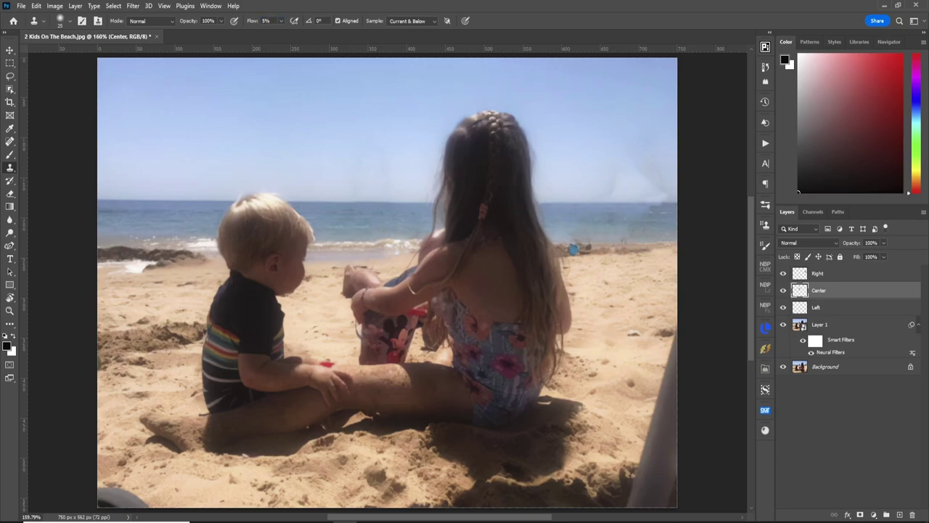
{"action": "left_click", "coordinate": [283, 153], "text": "alt"}
{"action": "mouse_move", "coordinate": [338, 152]}
{"action": "left_mouse_down"}
{"action": "mouse_move", "coordinate": [376, 152]}
{"action": "mouse_move", "coordinate": [301, 166]}
{"action": "mouse_move", "coordinate": [374, 175]}
{"action": "mouse_move", "coordinate": [358, 187]}
{"action": "mouse_move", "coordinate": [382, 191]}
{"action": "mouse_move", "coordinate": [348, 195]}
{"action": "mouse_move", "coordinate": [395, 162]}
{"action": "mouse_move", "coordinate": [336, 191]}
{"action": "mouse_move", "coordinate": [371, 188]}
{"action": "left_mouse_up"}
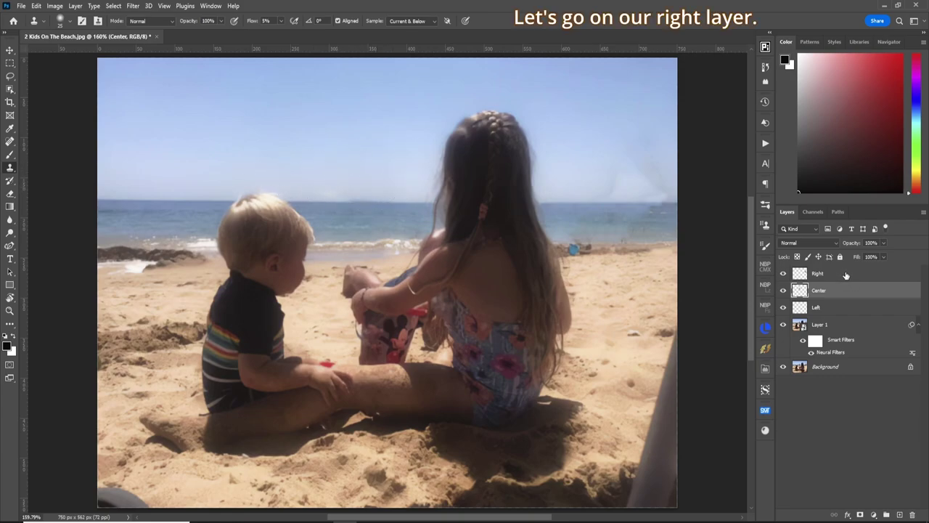
On the Right layer, clone clean sky and water over the smudges beside the girl's hair with the Clone Stamp
{"action": "left_click", "coordinate": [846, 275]}
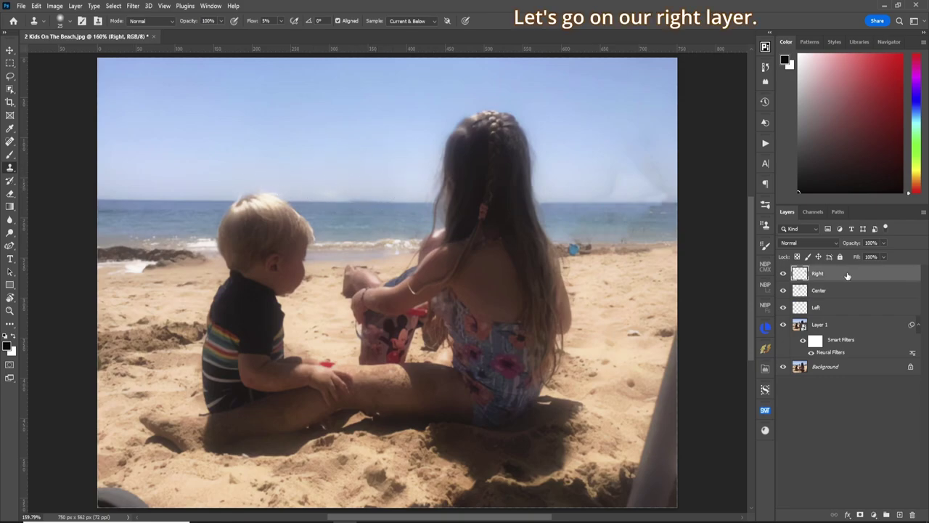
{"action": "left_click", "coordinate": [311, 163], "text": "alt"}
{"action": "mouse_move", "coordinate": [613, 159]}
{"action": "left_mouse_down"}
{"action": "mouse_move", "coordinate": [639, 157]}
{"action": "mouse_move", "coordinate": [611, 155]}
{"action": "mouse_move", "coordinate": [620, 146]}
{"action": "mouse_move", "coordinate": [680, 137]}
{"action": "mouse_move", "coordinate": [688, 148]}
{"action": "mouse_move", "coordinate": [607, 172]}
{"action": "mouse_move", "coordinate": [707, 170]}
{"action": "mouse_move", "coordinate": [602, 177]}
{"action": "mouse_move", "coordinate": [683, 173]}
{"action": "mouse_move", "coordinate": [624, 185]}
{"action": "mouse_move", "coordinate": [668, 197]}
{"action": "mouse_move", "coordinate": [627, 195]}
{"action": "mouse_move", "coordinate": [656, 168]}
{"action": "mouse_move", "coordinate": [589, 189]}
{"action": "mouse_move", "coordinate": [666, 196]}
{"action": "mouse_move", "coordinate": [644, 196]}
{"action": "mouse_move", "coordinate": [635, 176]}
{"action": "mouse_move", "coordinate": [678, 152]}
{"action": "left_mouse_up"}
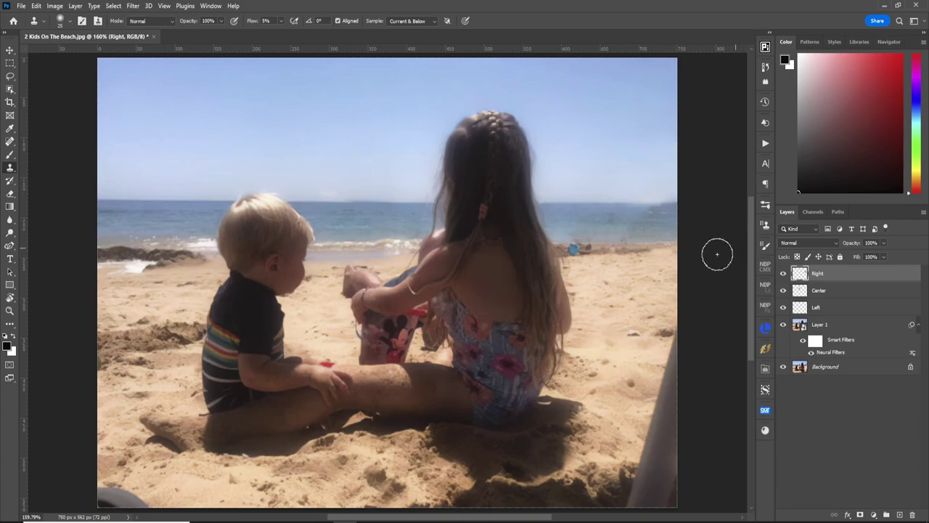
{"action": "key", "text": "bracketleft"}
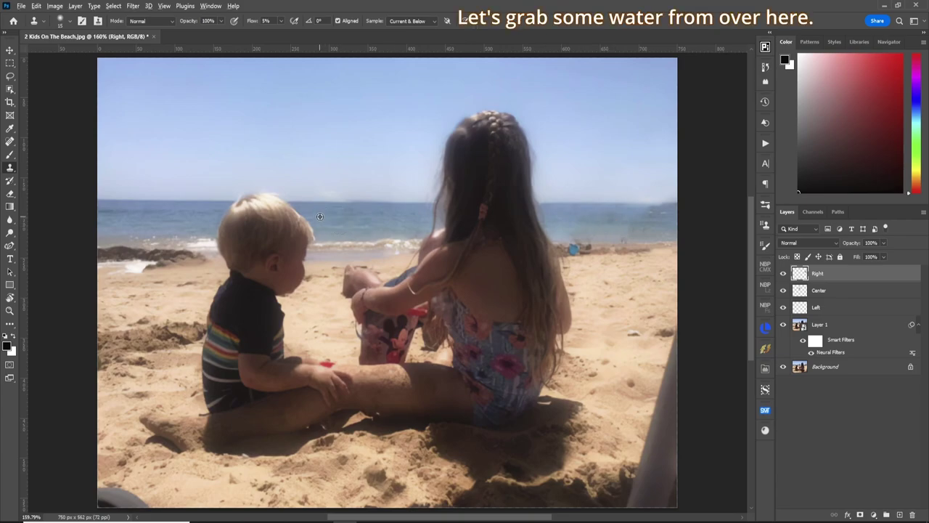
{"action": "left_click_drag", "start_coordinate": [601, 219], "coordinate": [635, 219]}
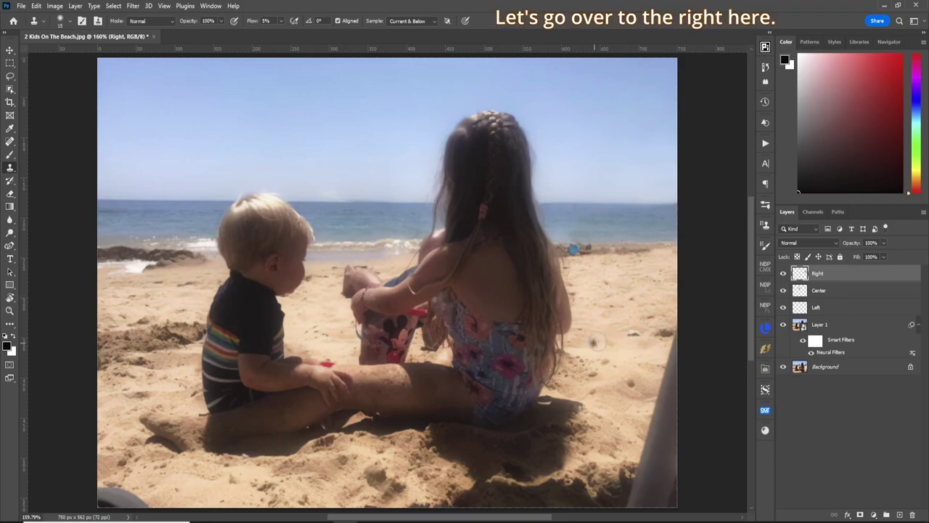
Heal away the grey pole on the Right layer and the dark object in the photo's lower-left corner on the Left layer
{"action": "key", "text": "j"}
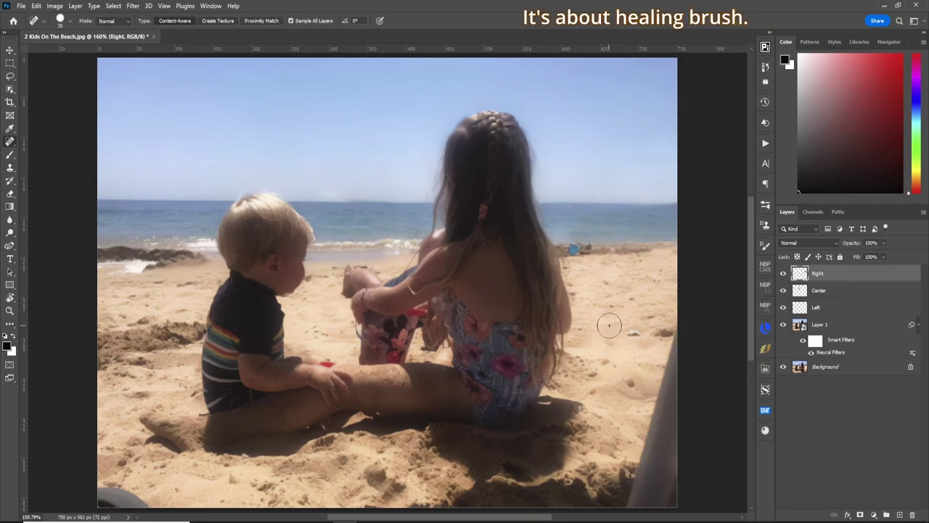
{"action": "mouse_move", "coordinate": [661, 332]}
{"action": "left_mouse_down"}
{"action": "mouse_move", "coordinate": [642, 457]}
{"action": "mouse_move", "coordinate": [622, 490]}
{"action": "mouse_move", "coordinate": [646, 489]}
{"action": "mouse_move", "coordinate": [664, 473]}
{"action": "mouse_move", "coordinate": [681, 387]}
{"action": "left_mouse_up"}
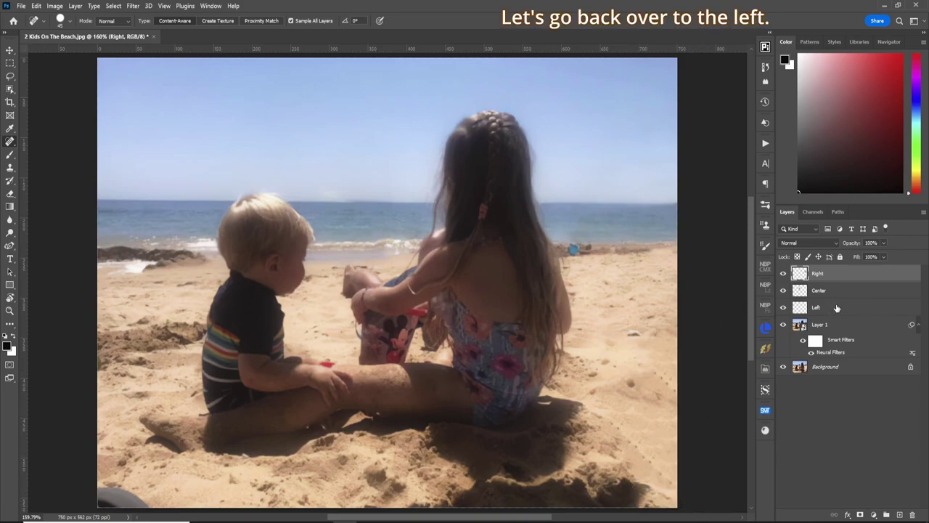
{"action": "left_click", "coordinate": [822, 309]}
{"action": "mouse_move", "coordinate": [95, 483]}
{"action": "left_mouse_down"}
{"action": "mouse_move", "coordinate": [139, 500]}
{"action": "mouse_move", "coordinate": [94, 498]}
{"action": "mouse_move", "coordinate": [145, 500]}
{"action": "left_mouse_up"}
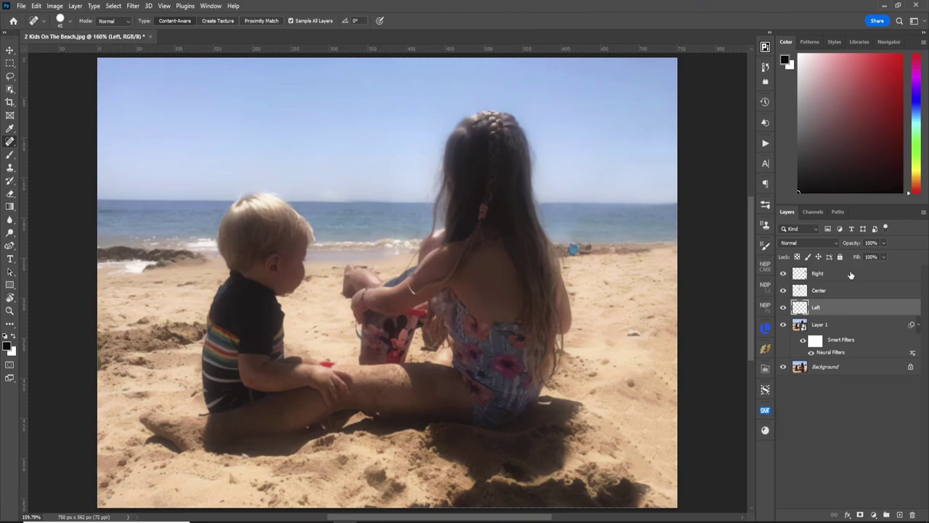
Add a new layer named Extra above the Right layer
{"action": "left_click", "coordinate": [853, 274]}
{"action": "key", "text": "ctrl+shift+n"}
{"action": "type", "text": "Ext"}
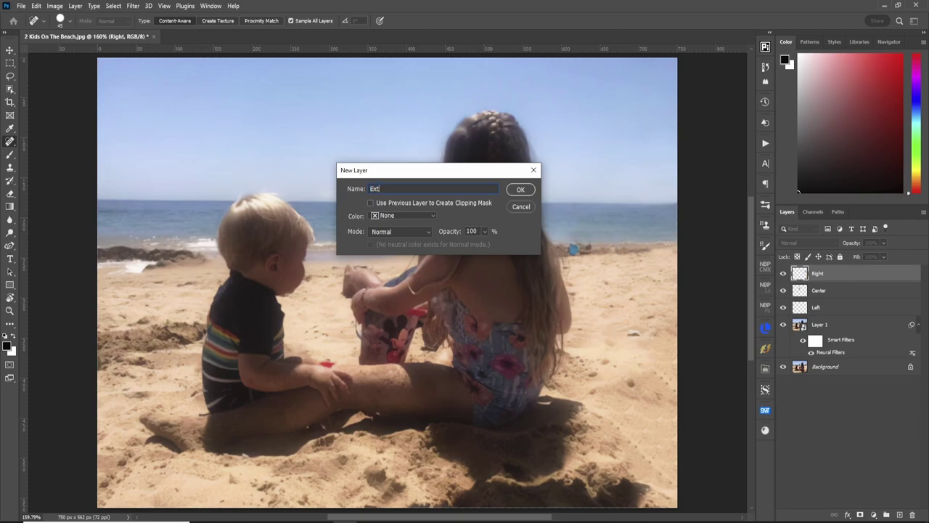
{"action": "type", "text": "ra"}
{"action": "key", "text": "Return"}
Paint a Quick Mask along the upper edge of the girl's hand, arm and shoulder up to her hair, and convert it to a selection
{"action": "key", "text": "w"}
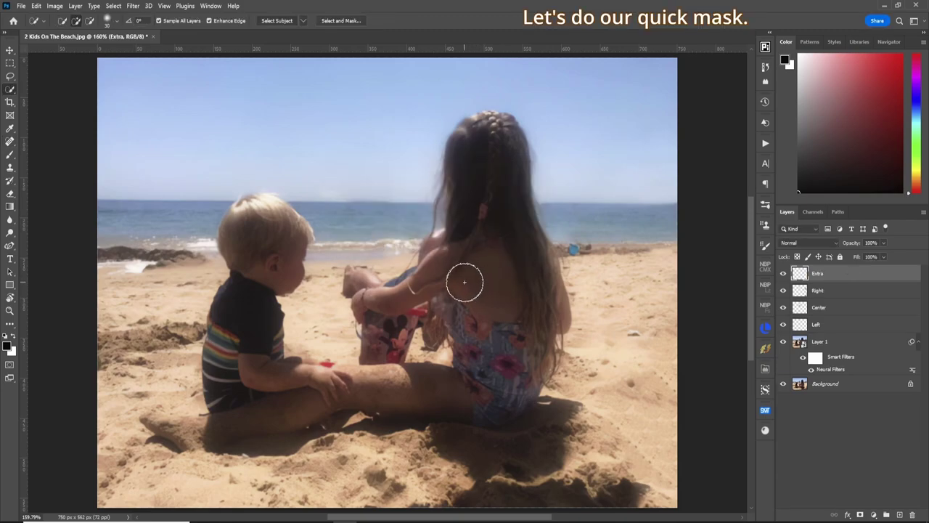
{"action": "key", "text": "q"}
{"action": "key", "text": "b"}
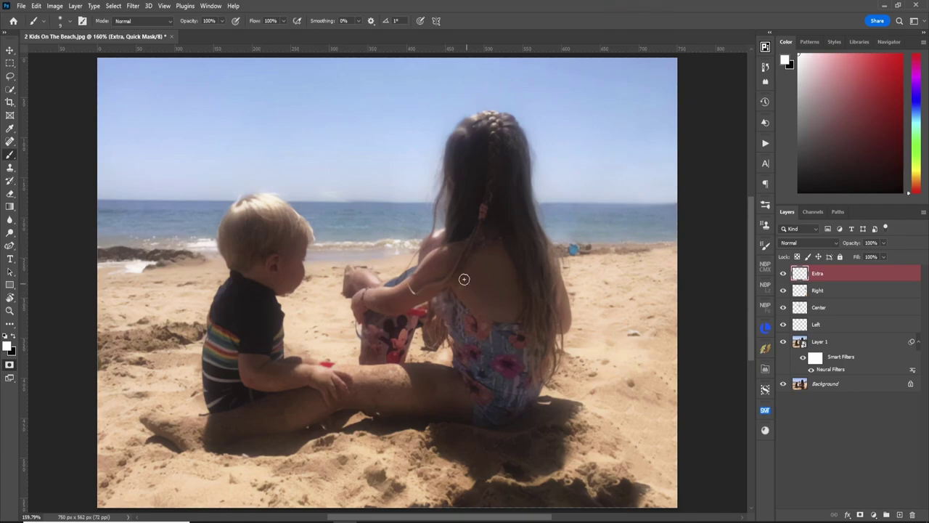
{"action": "key", "text": "z"}
{"action": "left_click_drag", "start_coordinate": [438, 273], "coordinate": [499, 203]}
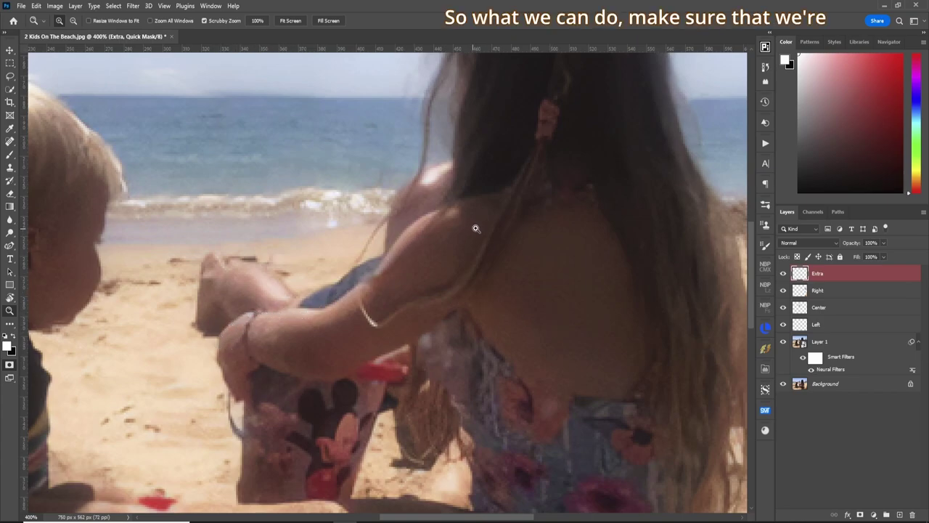
{"action": "key", "text": "b"}
{"action": "key", "text": "x"}
{"action": "mouse_move", "coordinate": [456, 215]}
{"action": "left_mouse_down"}
{"action": "mouse_move", "coordinate": [469, 210]}
{"action": "mouse_move", "coordinate": [419, 228]}
{"action": "mouse_move", "coordinate": [350, 303]}
{"action": "mouse_move", "coordinate": [244, 321]}
{"action": "mouse_move", "coordinate": [226, 355]}
{"action": "mouse_move", "coordinate": [249, 318]}
{"action": "left_mouse_up"}
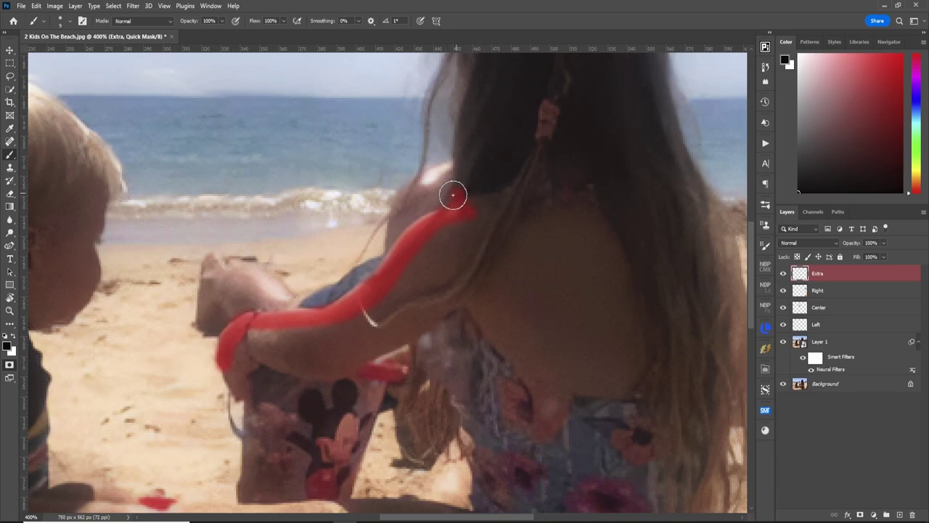
{"action": "left_click_drag", "start_coordinate": [456, 175], "coordinate": [464, 145]}
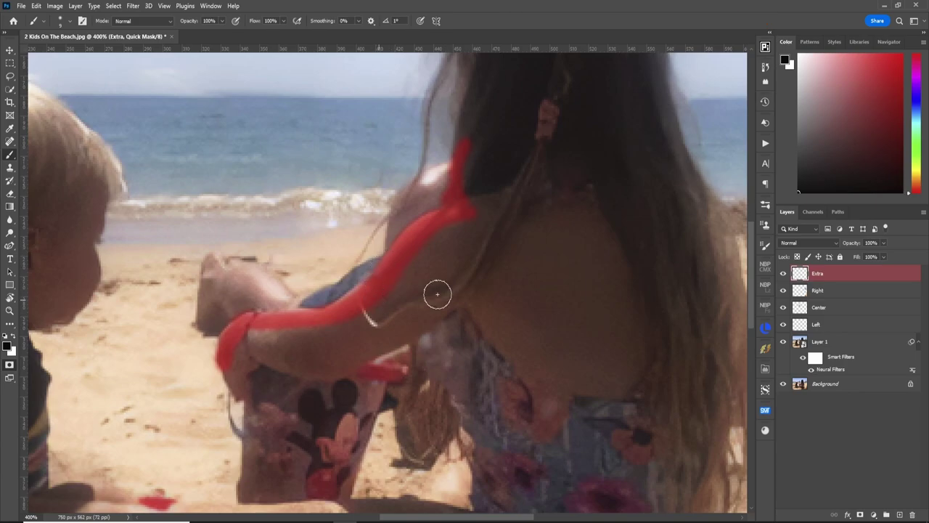
{"action": "key", "text": "q"}
Clone sand over the foot and lower leg behind the girl's arm with the Clone Stamp at 25% flow
{"action": "key", "text": "s"}
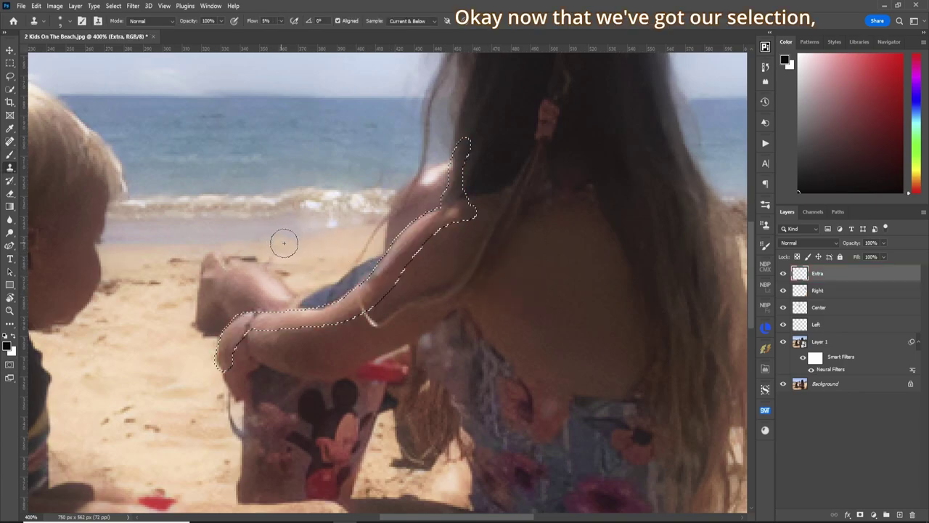
{"action": "left_click", "coordinate": [266, 20]}
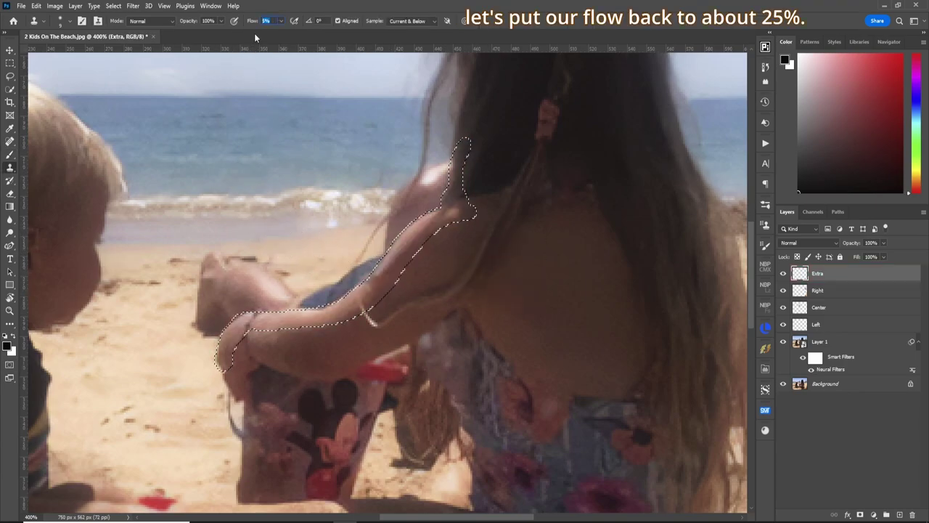
{"action": "type", "text": "25"}
{"action": "key", "text": "Return"}
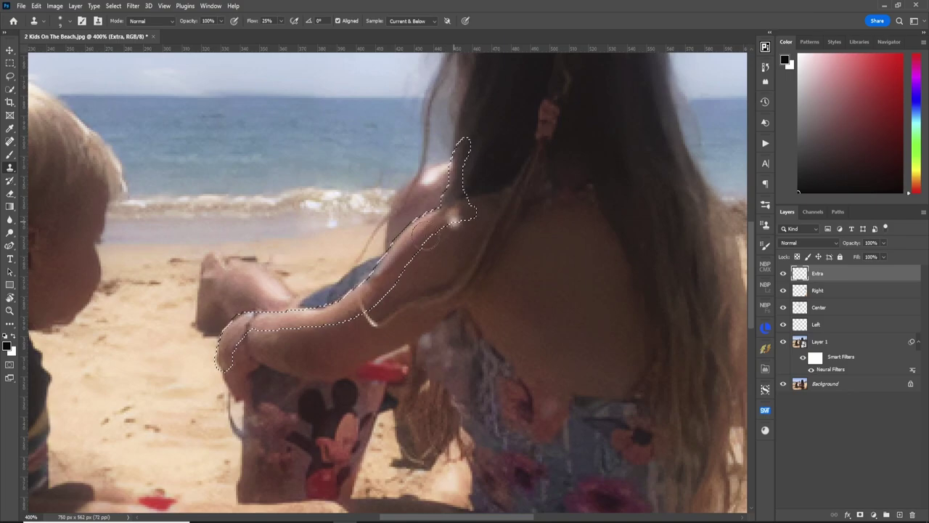
{"action": "left_click", "coordinate": [143, 357], "text": "alt"}
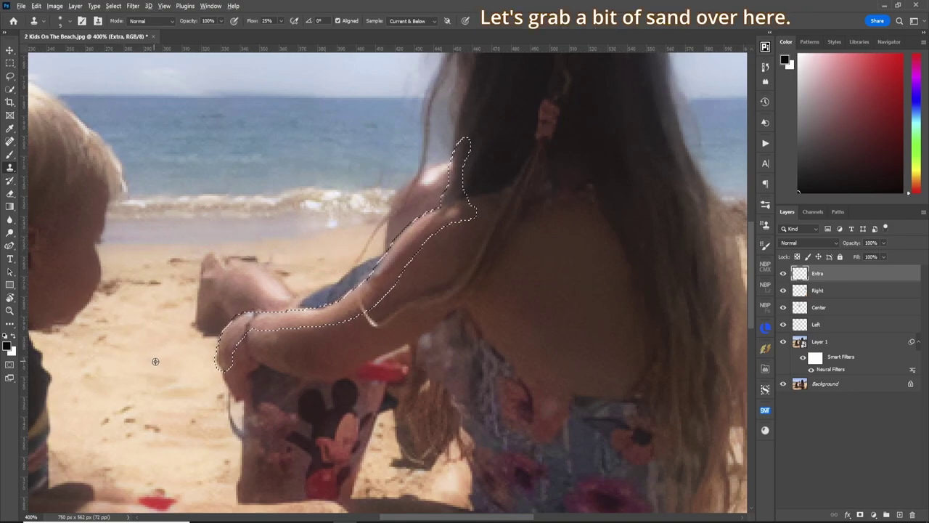
{"action": "mouse_move", "coordinate": [204, 325]}
{"action": "left_mouse_down"}
{"action": "mouse_move", "coordinate": [257, 306]}
{"action": "mouse_move", "coordinate": [228, 305]}
{"action": "mouse_move", "coordinate": [189, 328]}
{"action": "mouse_move", "coordinate": [182, 318]}
{"action": "mouse_move", "coordinate": [261, 295]}
{"action": "mouse_move", "coordinate": [197, 319]}
{"action": "mouse_move", "coordinate": [227, 279]}
{"action": "mouse_move", "coordinate": [206, 261]}
{"action": "mouse_move", "coordinate": [208, 276]}
{"action": "mouse_move", "coordinate": [273, 271]}
{"action": "mouse_move", "coordinate": [269, 285]}
{"action": "mouse_move", "coordinate": [227, 295]}
{"action": "mouse_move", "coordinate": [279, 289]}
{"action": "mouse_move", "coordinate": [246, 308]}
{"action": "left_mouse_up"}
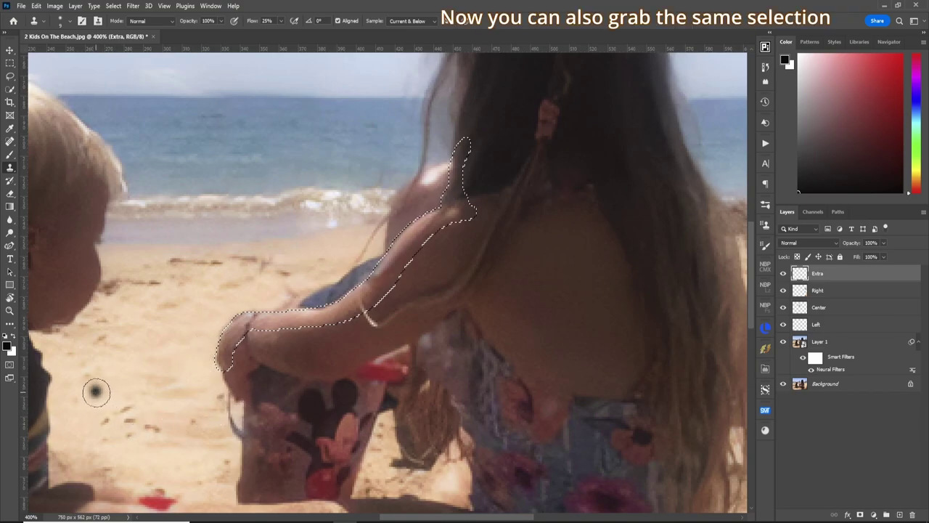
{"action": "mouse_move", "coordinate": [290, 280]}
{"action": "left_mouse_down"}
{"action": "mouse_move", "coordinate": [327, 286]}
{"action": "mouse_move", "coordinate": [304, 301]}
{"action": "mouse_move", "coordinate": [332, 286]}
{"action": "mouse_move", "coordinate": [318, 304]}
{"action": "mouse_move", "coordinate": [377, 261]}
{"action": "mouse_move", "coordinate": [312, 305]}
{"action": "left_mouse_up"}
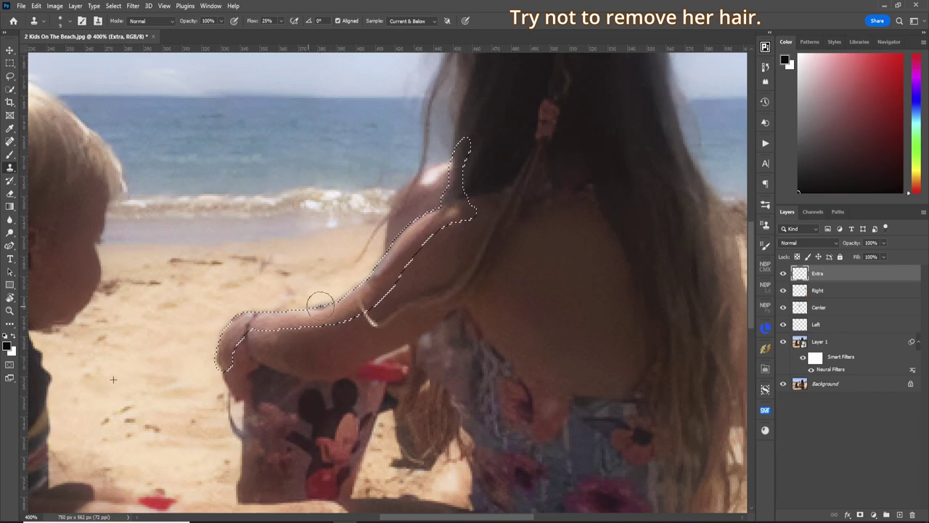
Clone sand, surf and water over the remaining knee and clothing behind the girl's arm, and clear the selection
{"action": "left_click", "coordinate": [201, 244], "text": "alt"}
{"action": "mouse_move", "coordinate": [395, 227]}
{"action": "left_mouse_down"}
{"action": "mouse_move", "coordinate": [426, 209]}
{"action": "mouse_move", "coordinate": [445, 182]}
{"action": "mouse_move", "coordinate": [427, 191]}
{"action": "mouse_move", "coordinate": [447, 173]}
{"action": "mouse_move", "coordinate": [424, 198]}
{"action": "mouse_move", "coordinate": [443, 177]}
{"action": "left_mouse_up"}
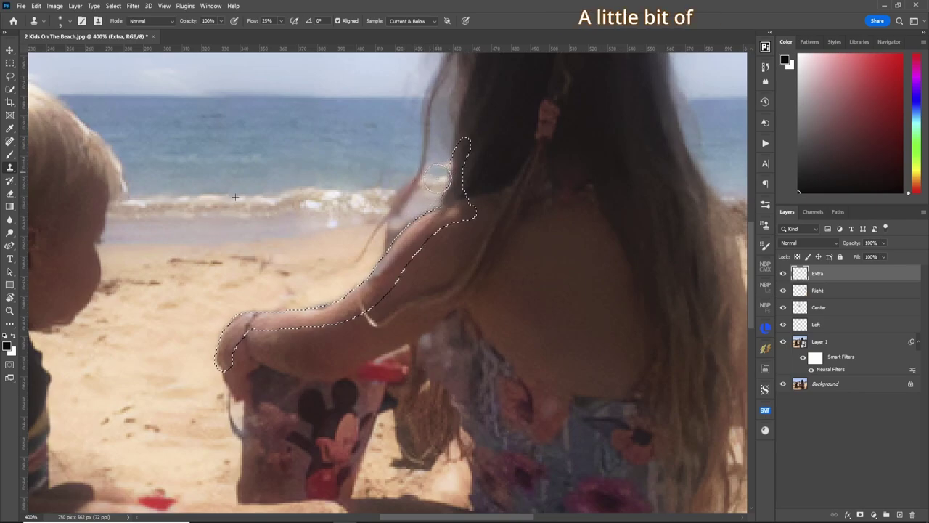
{"action": "left_click", "coordinate": [304, 192], "text": "alt"}
{"action": "mouse_move", "coordinate": [383, 204]}
{"action": "left_mouse_down"}
{"action": "mouse_move", "coordinate": [372, 198]}
{"action": "mouse_move", "coordinate": [377, 225]}
{"action": "mouse_move", "coordinate": [418, 218]}
{"action": "mouse_move", "coordinate": [423, 205]}
{"action": "mouse_move", "coordinate": [388, 233]}
{"action": "left_mouse_up"}
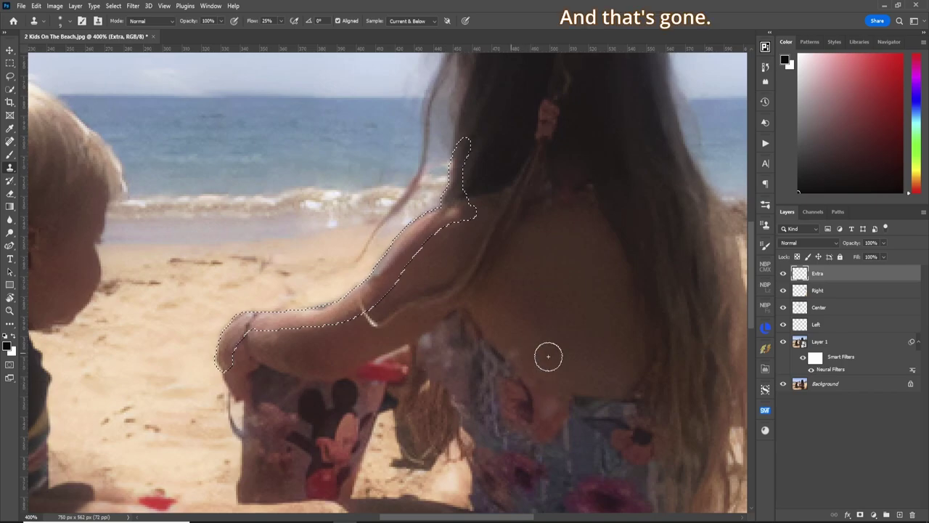
{"action": "key", "text": "ctrl+d"}
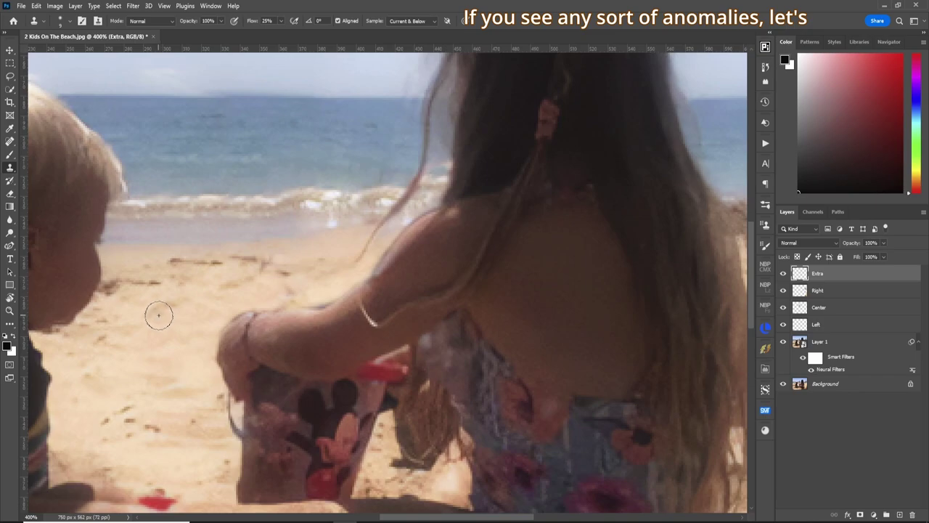
Clone over the leftover anomalies along the girl's arm and extend the wet shoreline toward her hair
{"action": "mouse_move", "coordinate": [269, 296]}
{"action": "left_mouse_down"}
{"action": "mouse_move", "coordinate": [291, 304]}
{"action": "mouse_move", "coordinate": [284, 297]}
{"action": "mouse_move", "coordinate": [303, 276]}
{"action": "mouse_move", "coordinate": [319, 299]}
{"action": "mouse_move", "coordinate": [463, 246]}
{"action": "mouse_move", "coordinate": [455, 233]}
{"action": "mouse_move", "coordinate": [434, 256]}
{"action": "left_mouse_up"}
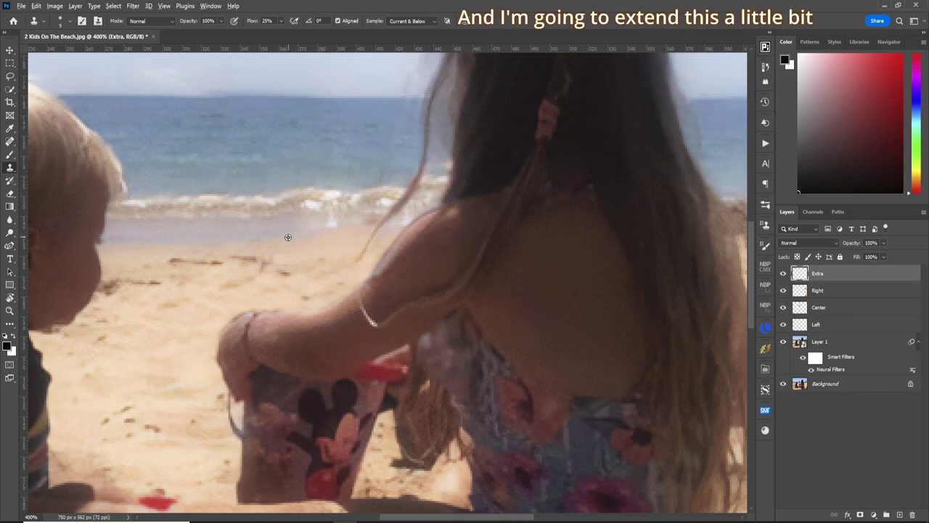
{"action": "mouse_move", "coordinate": [345, 231]}
{"action": "left_mouse_down"}
{"action": "mouse_move", "coordinate": [327, 232]}
{"action": "mouse_move", "coordinate": [347, 233]}
{"action": "left_mouse_up"}
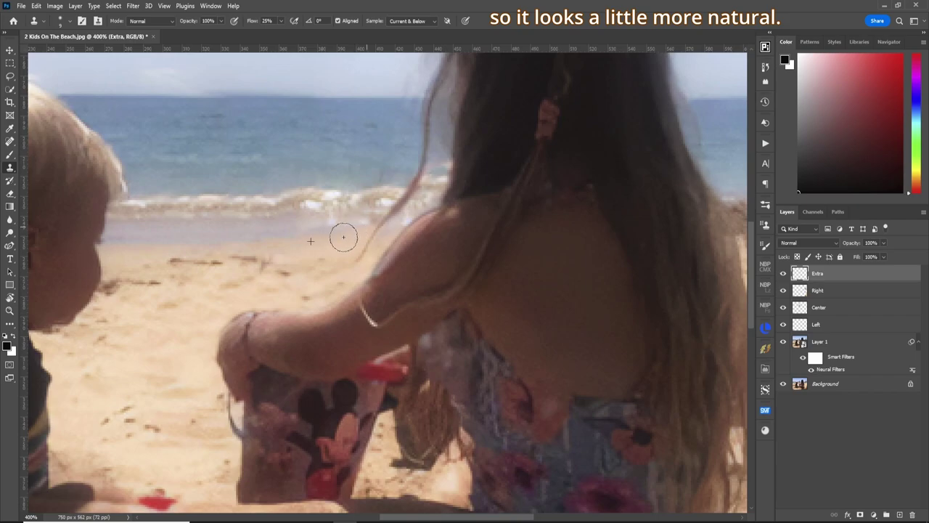
{"action": "key", "text": "ctrl+0"}
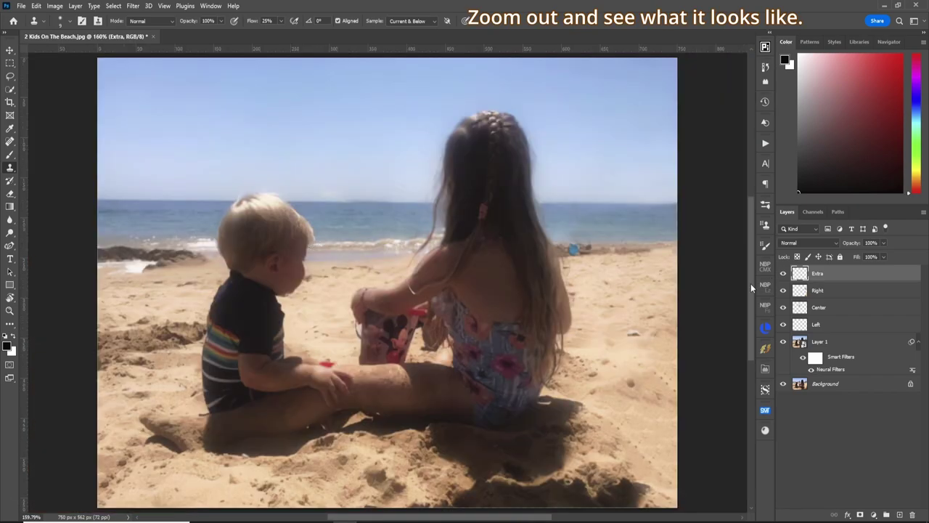